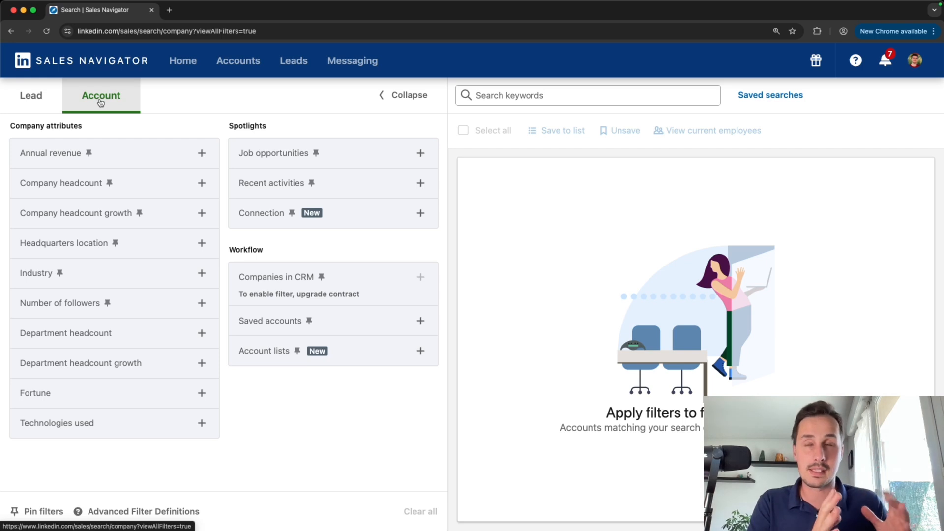
# - Compare the lead and account filter sets, and limit the account search to companies with a headcount of 11-50
pyautogui.click(36, 99)
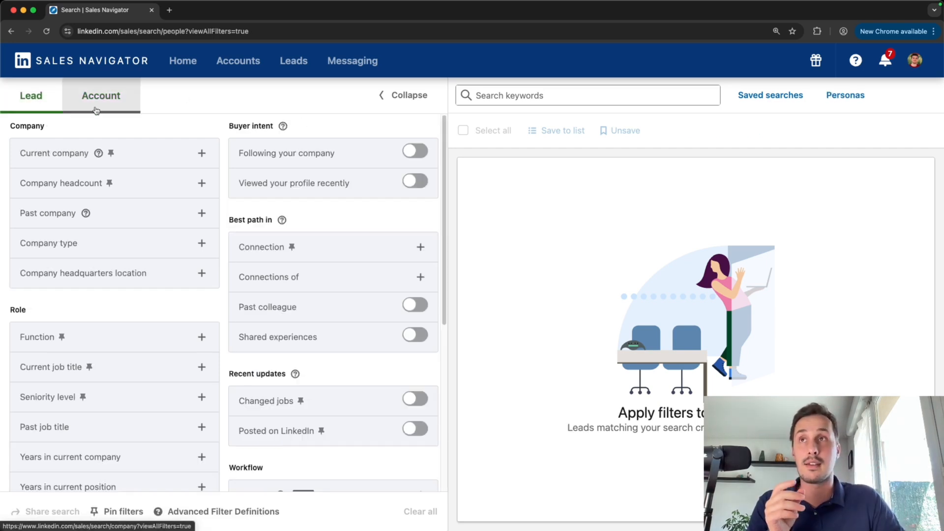
pyautogui.click(81, 94)
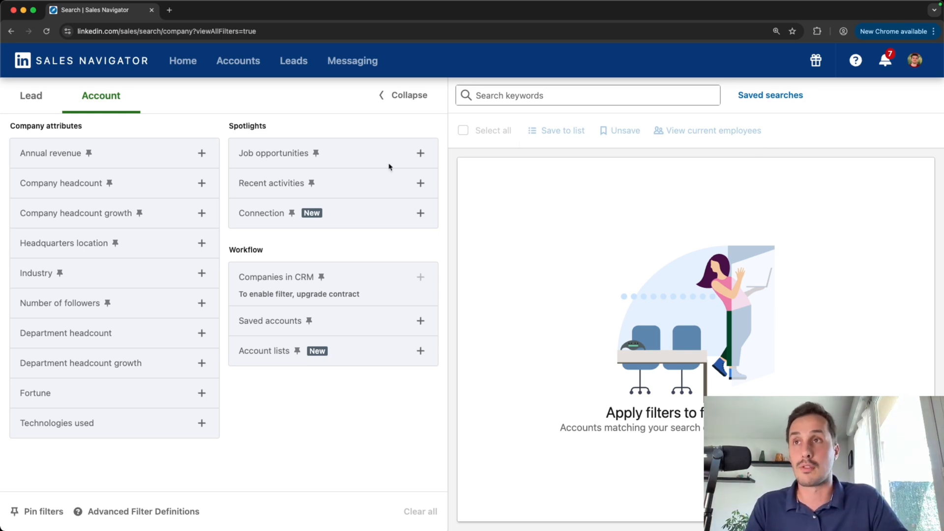
pyautogui.click(202, 183)
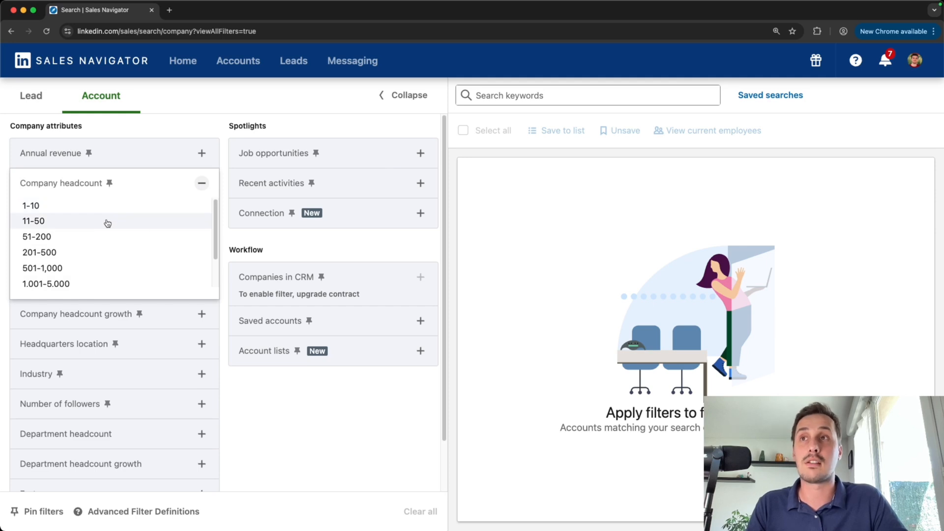
pyautogui.click(47, 222)
pyautogui.click(316, 280)
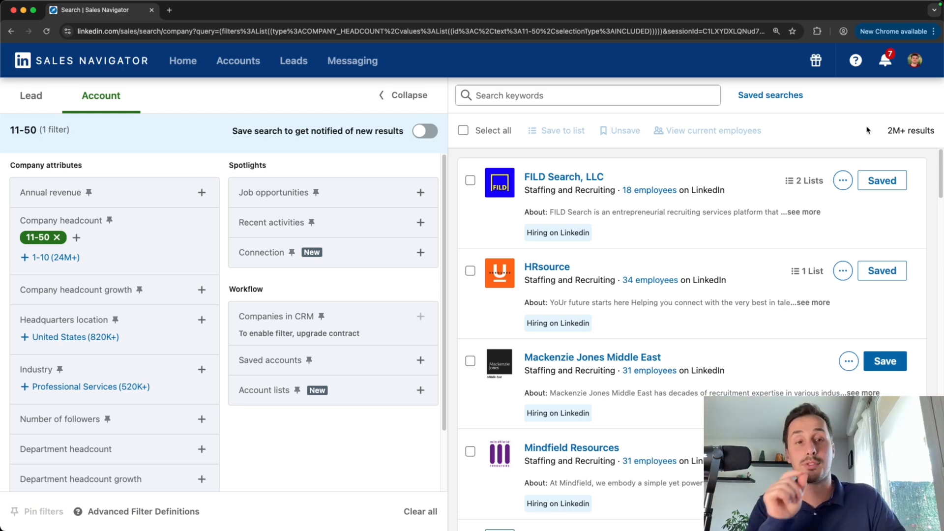
pyautogui.moveTo(886, 134); pyautogui.dragTo(929, 144)
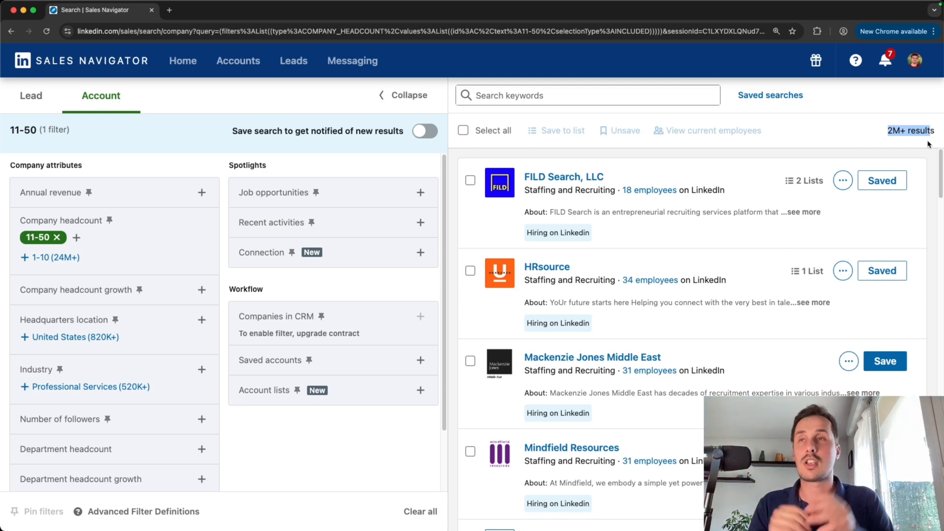
pyautogui.click(889, 131)
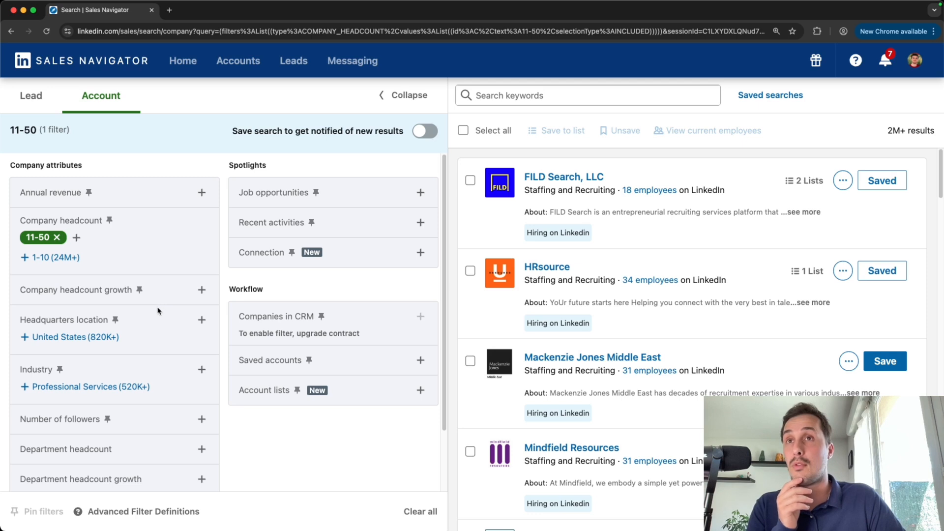
# - Add United States as the headquarters location of the account search and check the number of matching companies
pyautogui.scroll(-1, 167, 320)
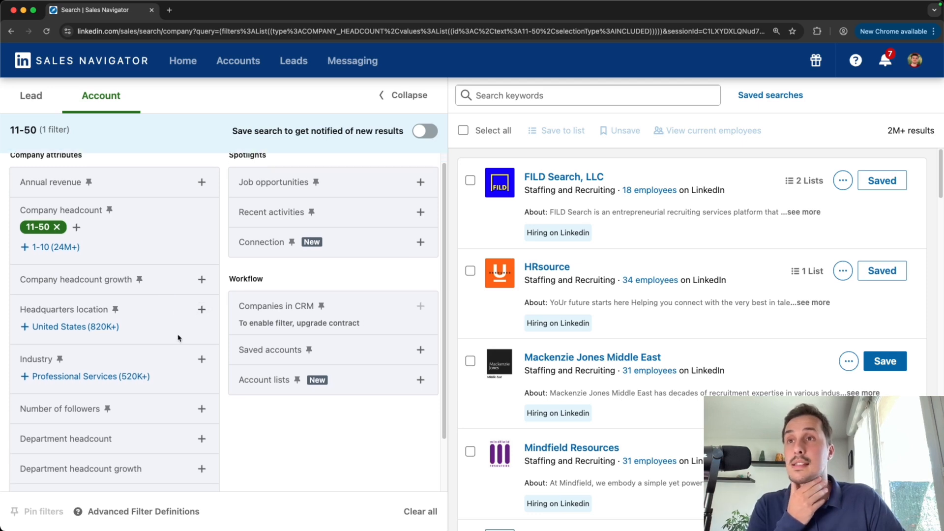
pyautogui.click(201, 310)
pyautogui.click(140, 362)
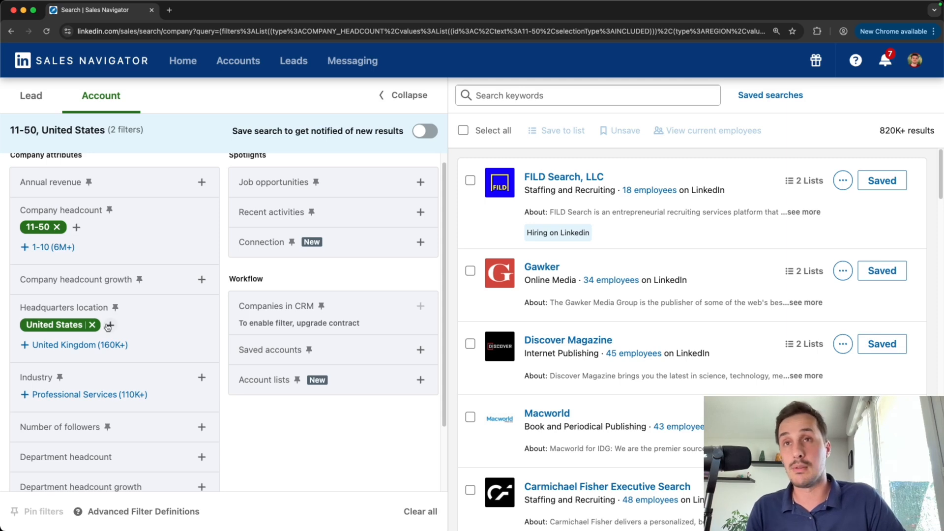
pyautogui.moveTo(859, 134); pyautogui.dragTo(939, 136)
pyautogui.click(877, 148)
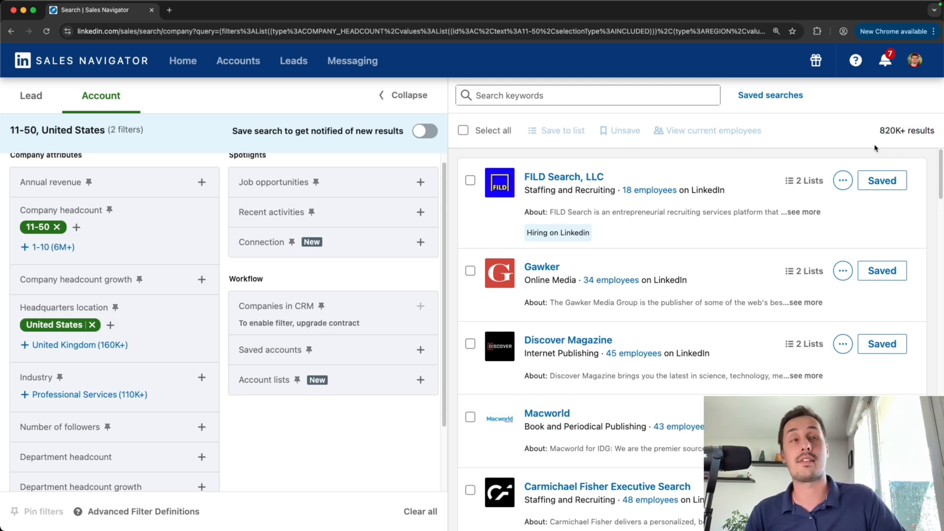
pyautogui.moveTo(873, 129); pyautogui.dragTo(900, 142)
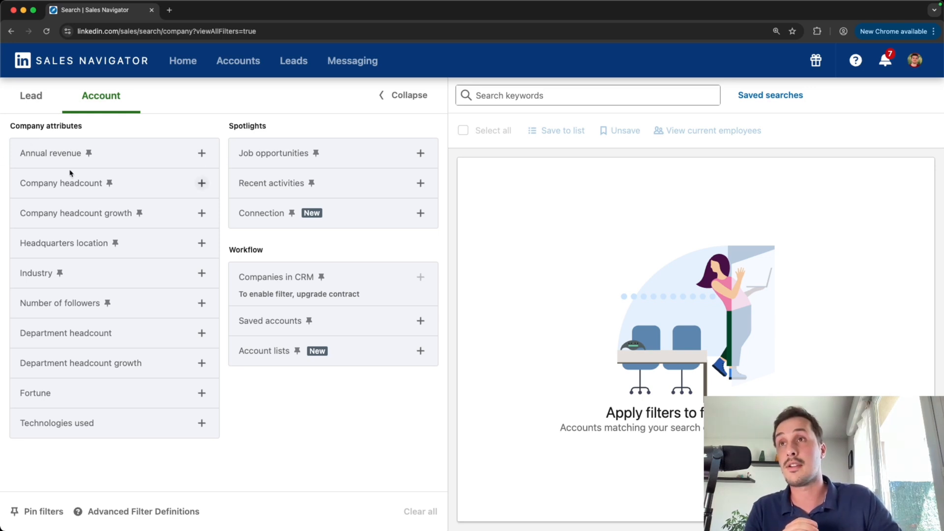
# - Examine the currency and minimum-to-maximum range options of the Annual revenue filter
pyautogui.click(202, 154)
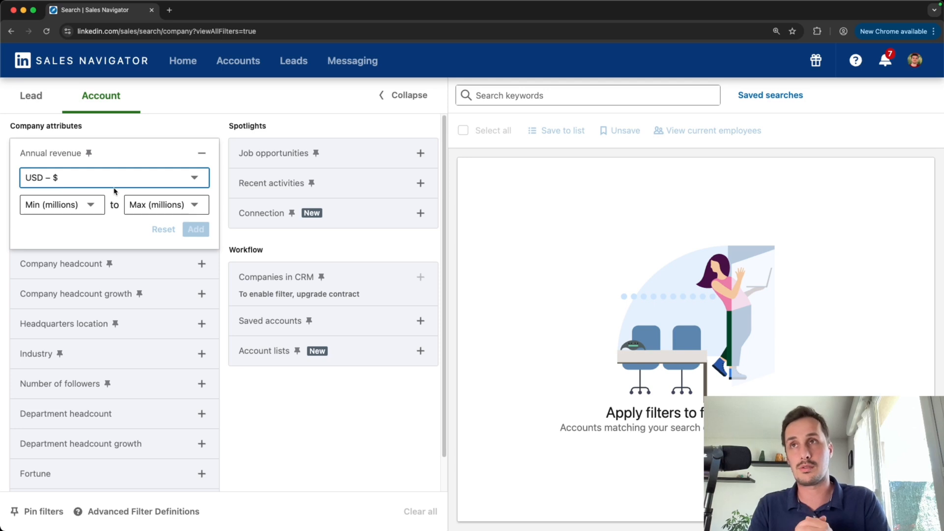
pyautogui.click(92, 157)
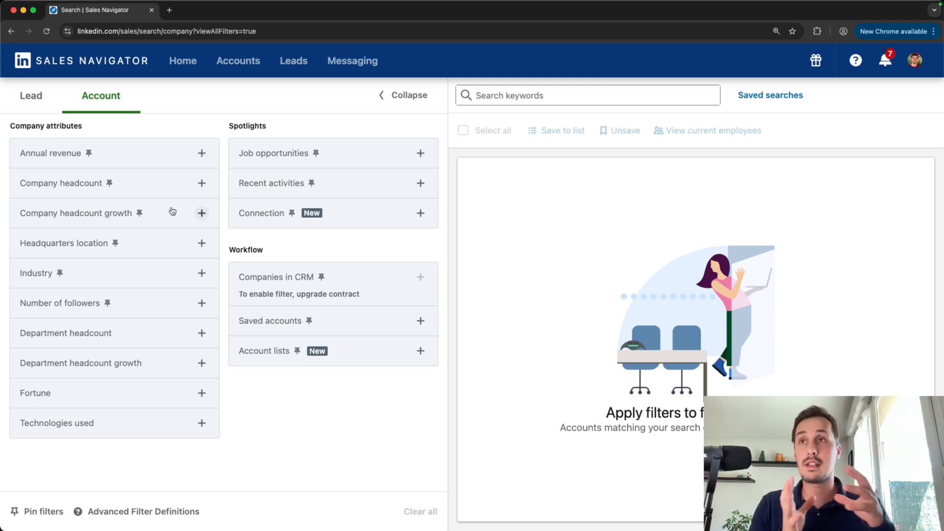
# - Review the company headcount bands and include 201-500 together with the larger bands above it
pyautogui.click(202, 183)
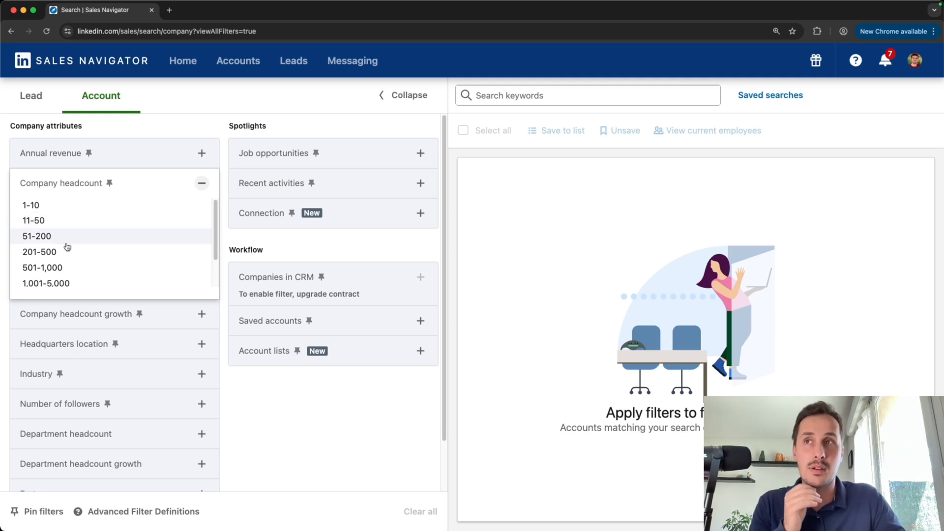
pyautogui.scroll(-1, 69, 248)
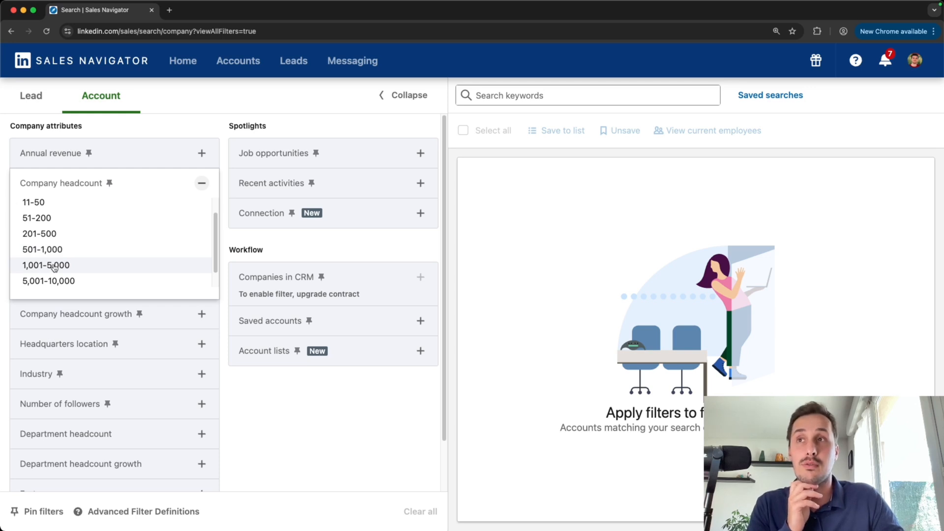
pyautogui.scroll(1, 133, 222)
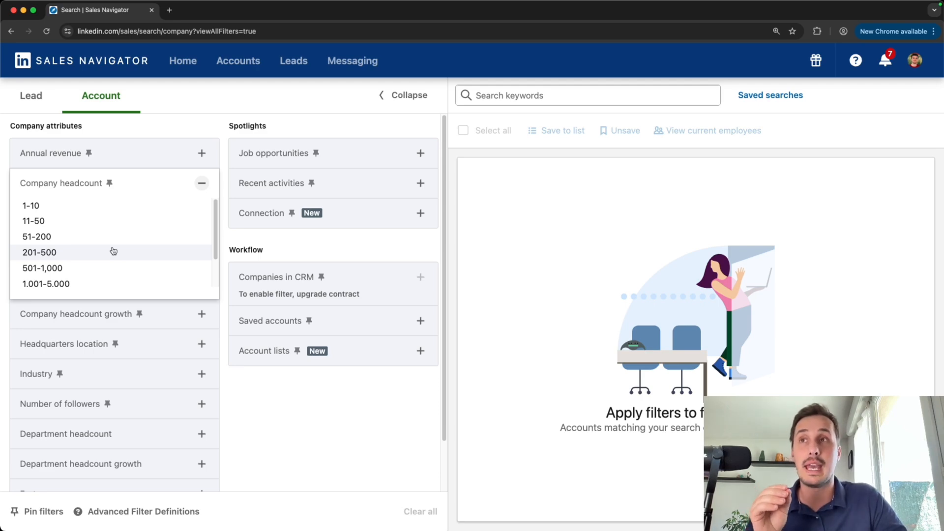
pyautogui.click(51, 253)
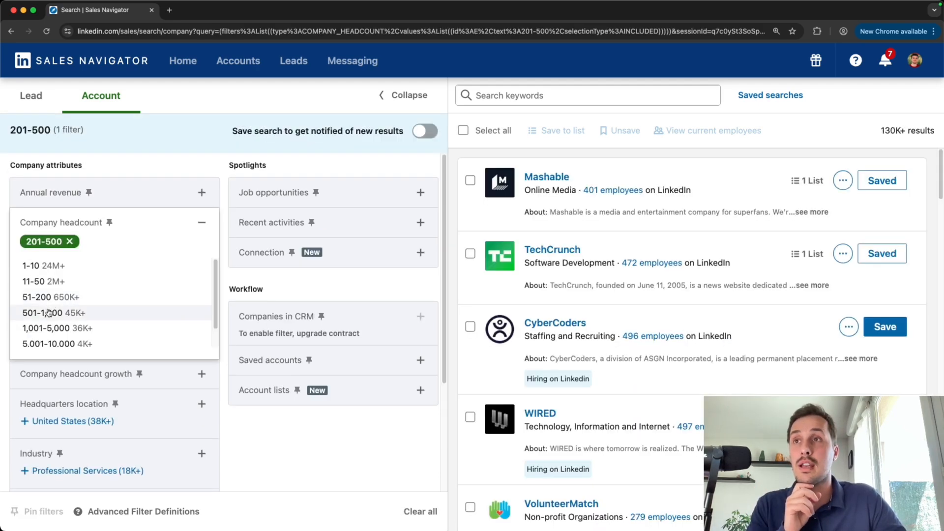
pyautogui.click(50, 312)
pyautogui.click(50, 313)
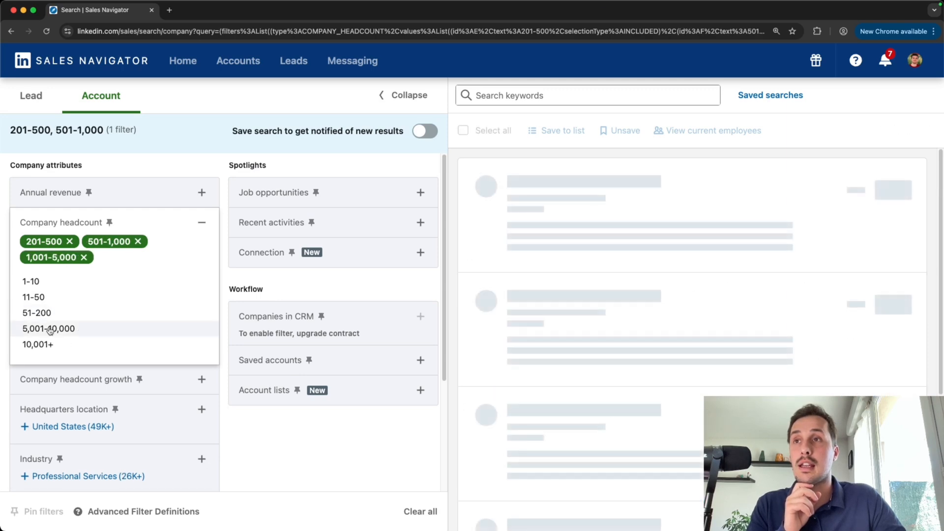
pyautogui.click(49, 328)
pyautogui.click(48, 331)
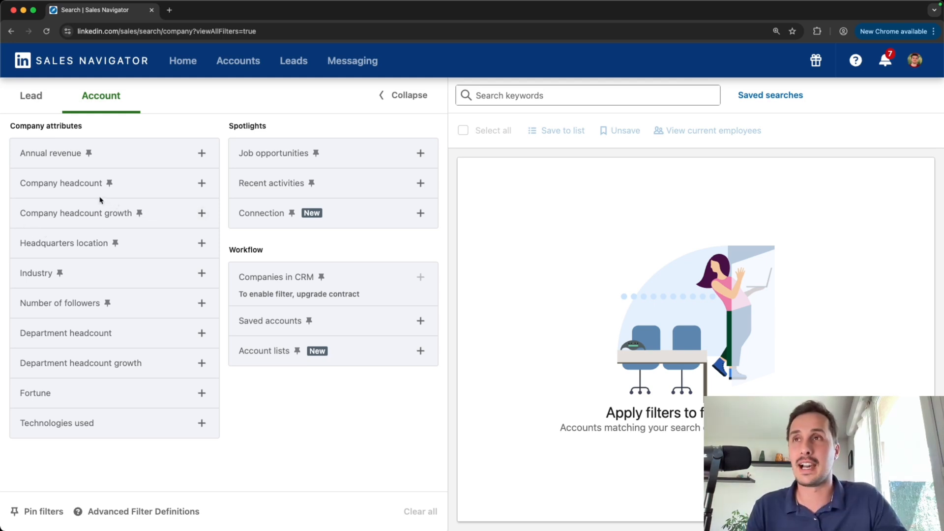
# - Filter accounts by company headcount growth with a minimum of 10% and no maximum
pyautogui.click(199, 213)
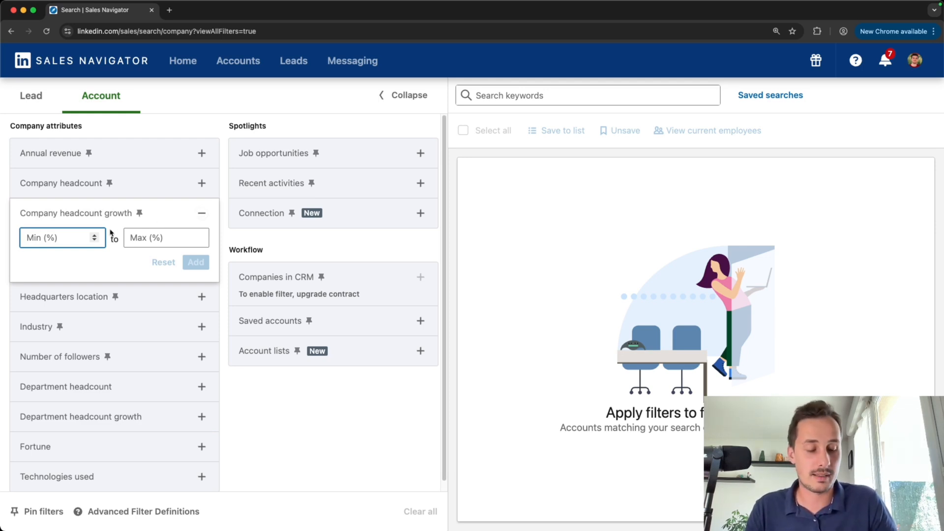
pyautogui.write('10')
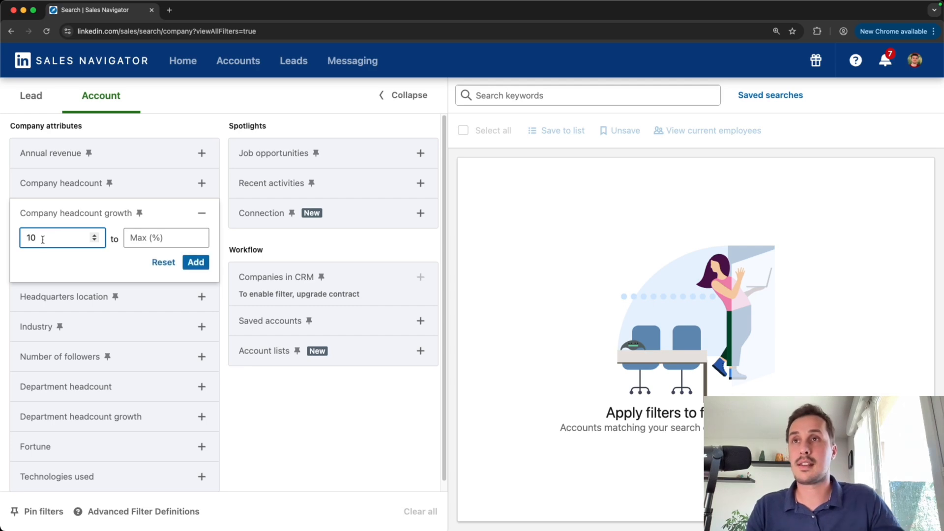
pyautogui.click(162, 237)
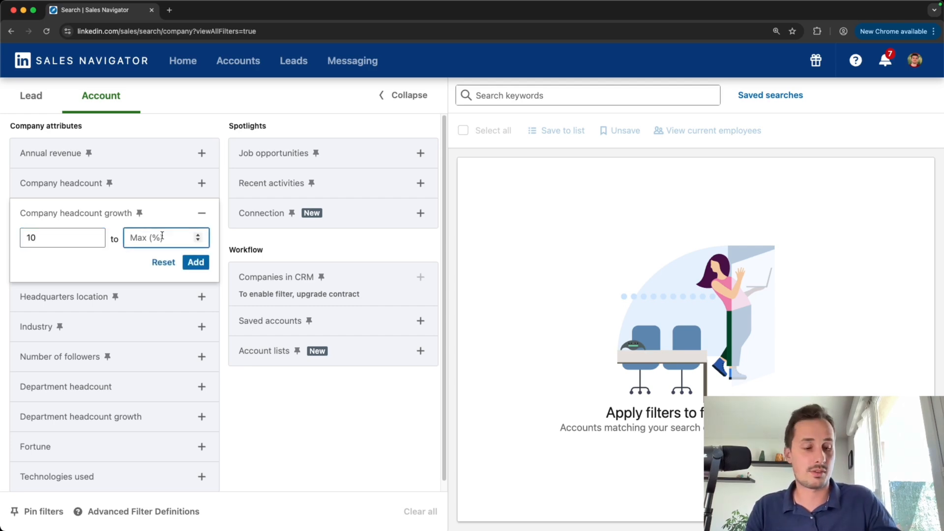
pyautogui.click(196, 262)
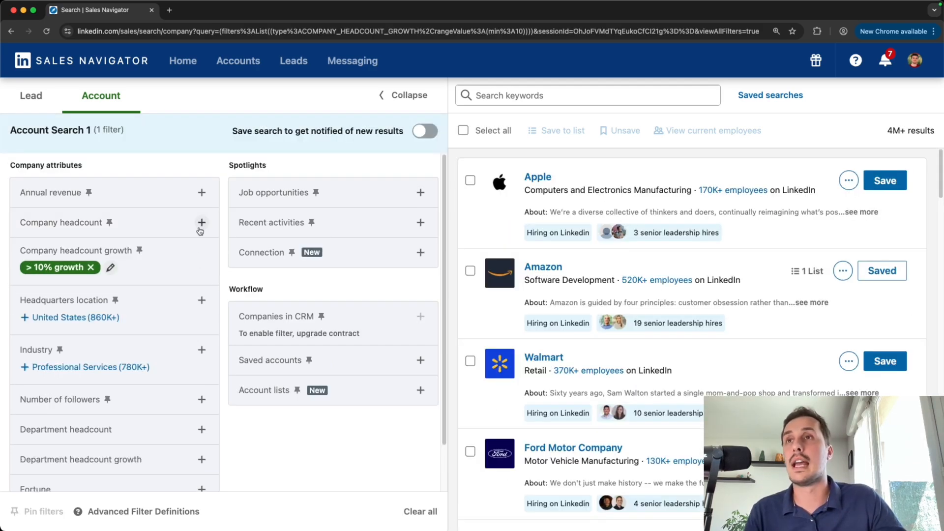
# - Narrow the account search to company headcounts of 201-500 and 501-1,000
pyautogui.click(202, 224)
pyautogui.click(74, 292)
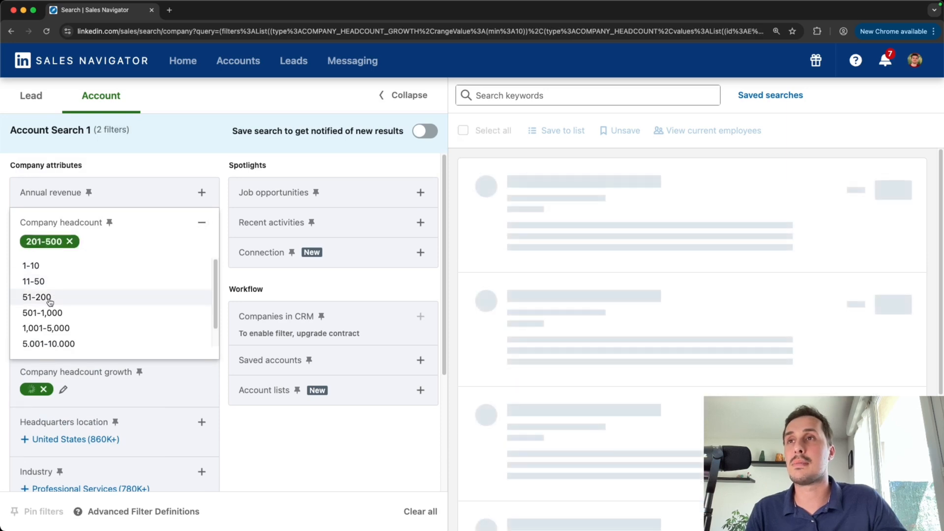
pyautogui.click(57, 313)
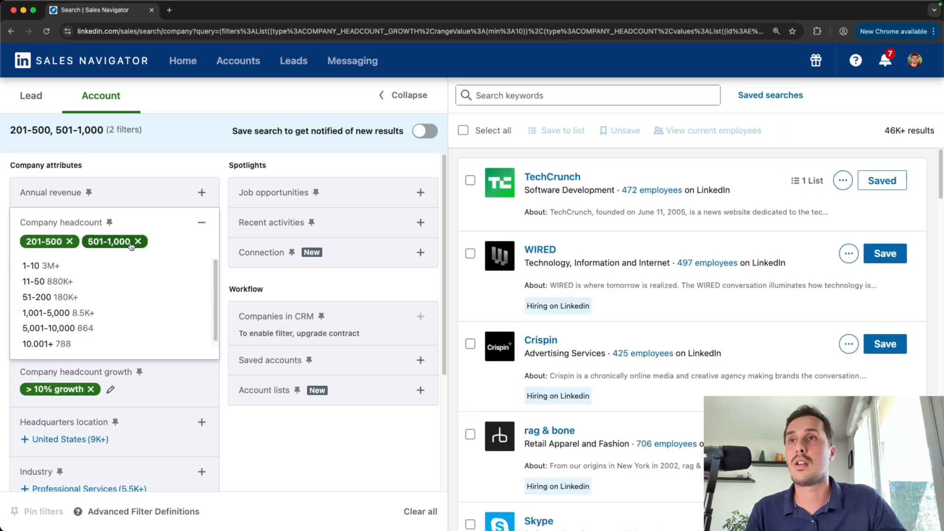
pyautogui.click(593, 182)
# - Open Skype from the account results and examine its employee count growth against the headcount growth filter
pyautogui.scroll(-1, 544, 453)
pyautogui.scroll(-3, 545, 452)
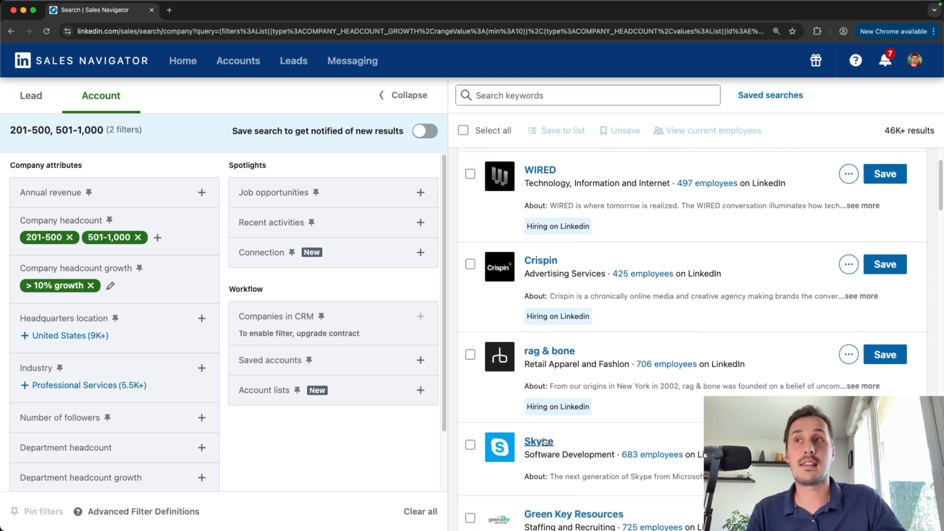
pyautogui.scroll(-5, 550, 443)
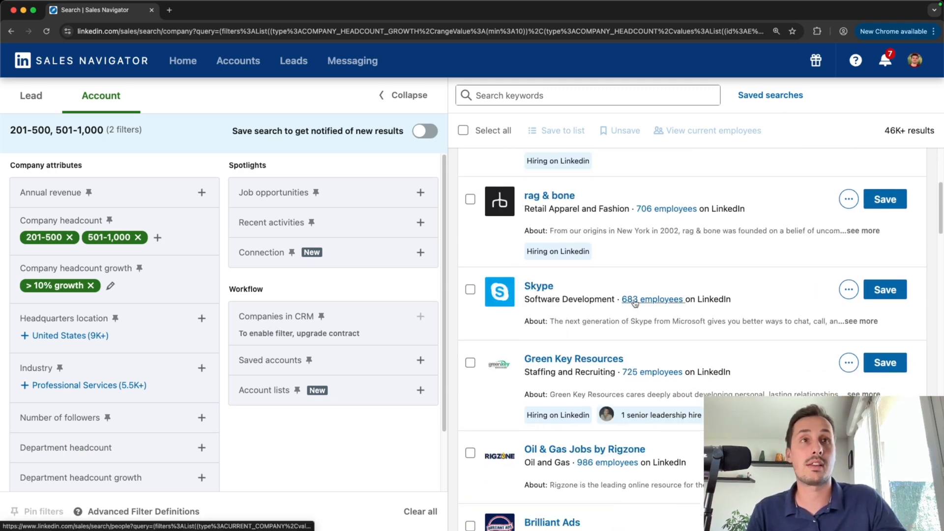
pyautogui.click(536, 289)
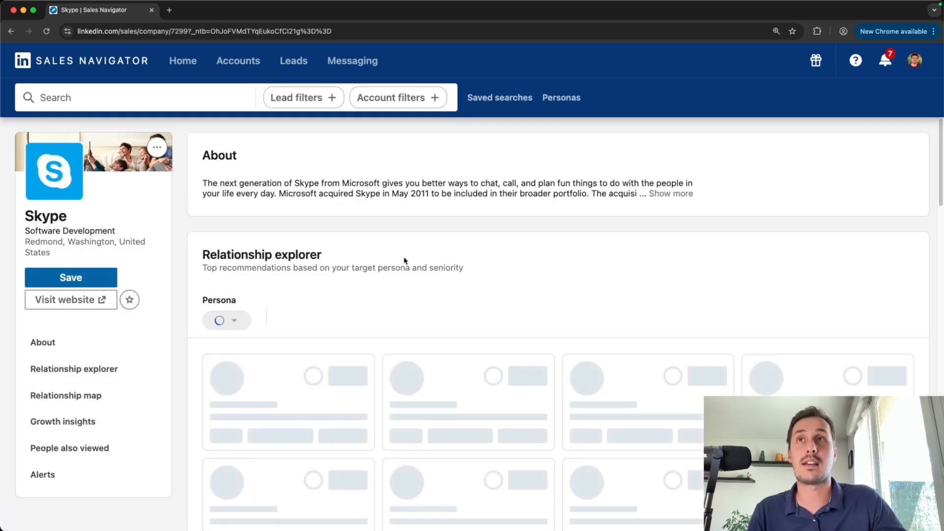
pyautogui.scroll(-15, 309, 307)
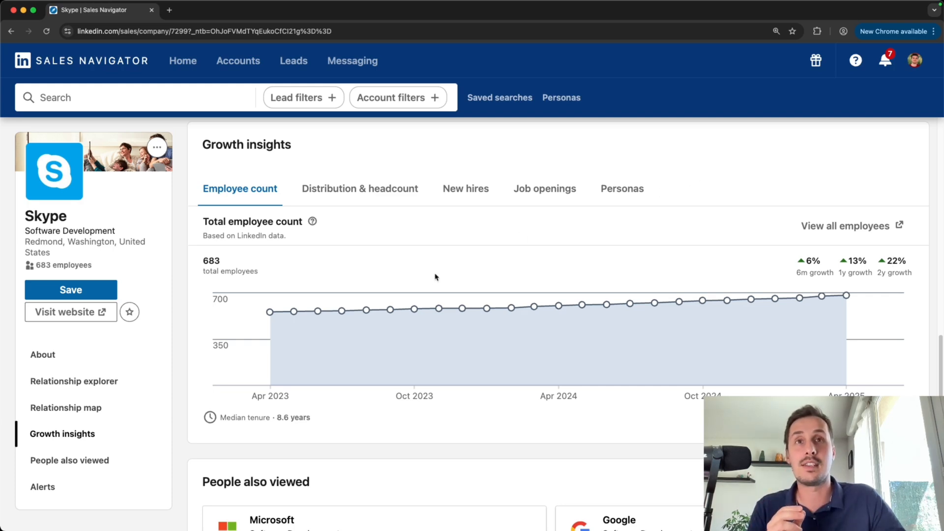
pyautogui.moveTo(439, 309)
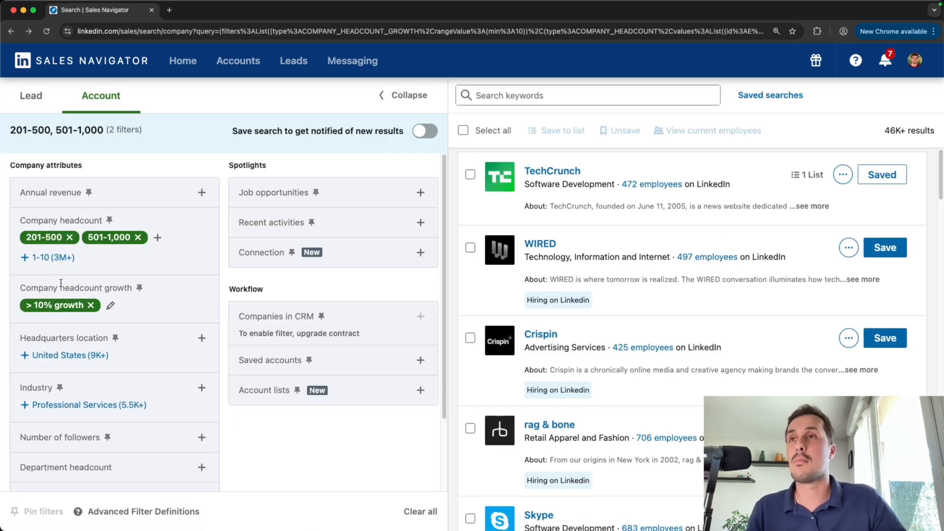
pyautogui.moveTo(20, 287); pyautogui.dragTo(139, 291)
pyautogui.click(164, 293)
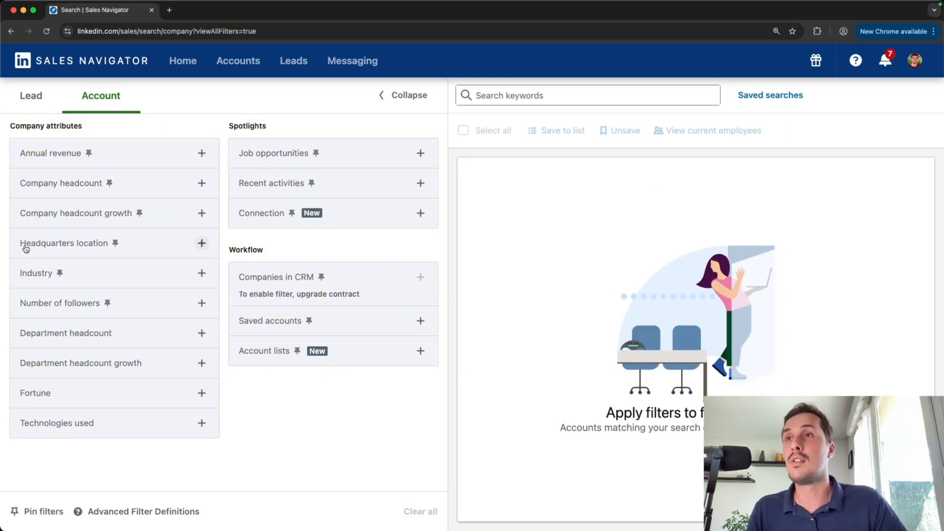
# - Include United States as the headquarters location, and remove that location from the filter again
pyautogui.click(141, 246)
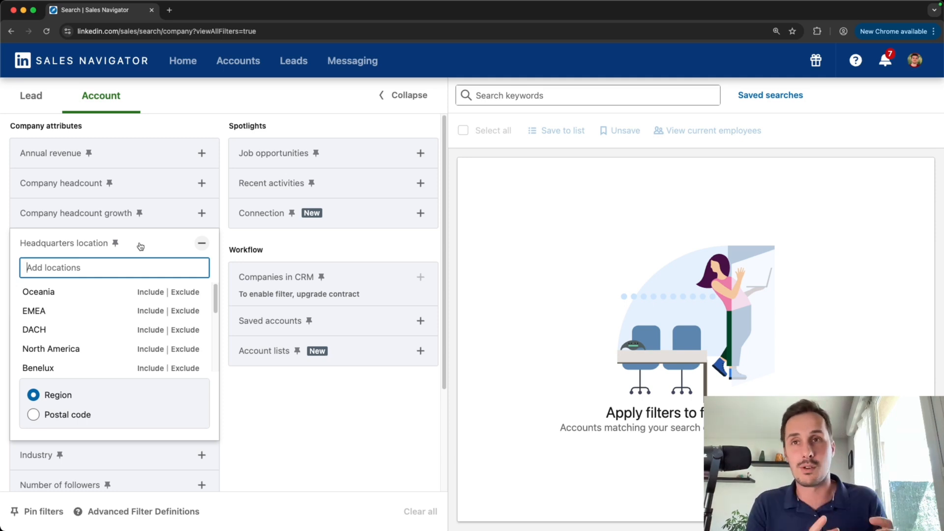
pyautogui.write('united')
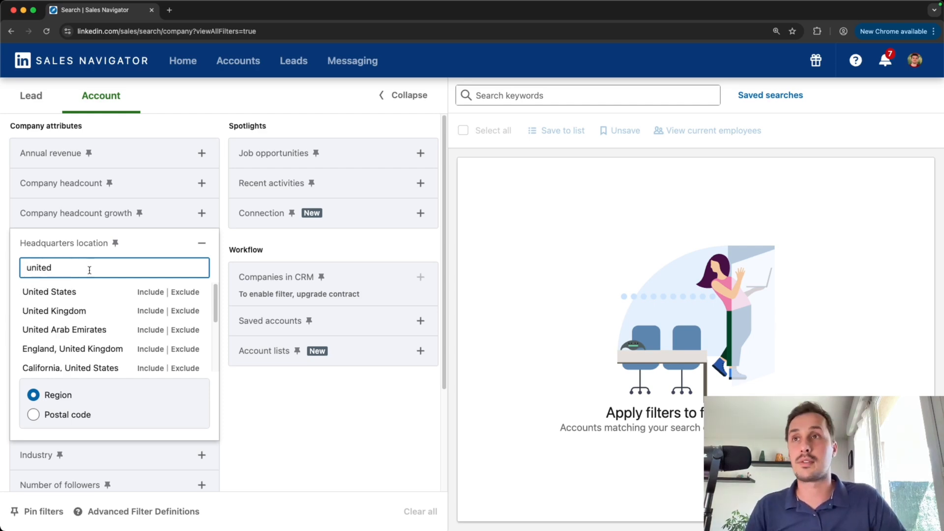
pyautogui.click(140, 293)
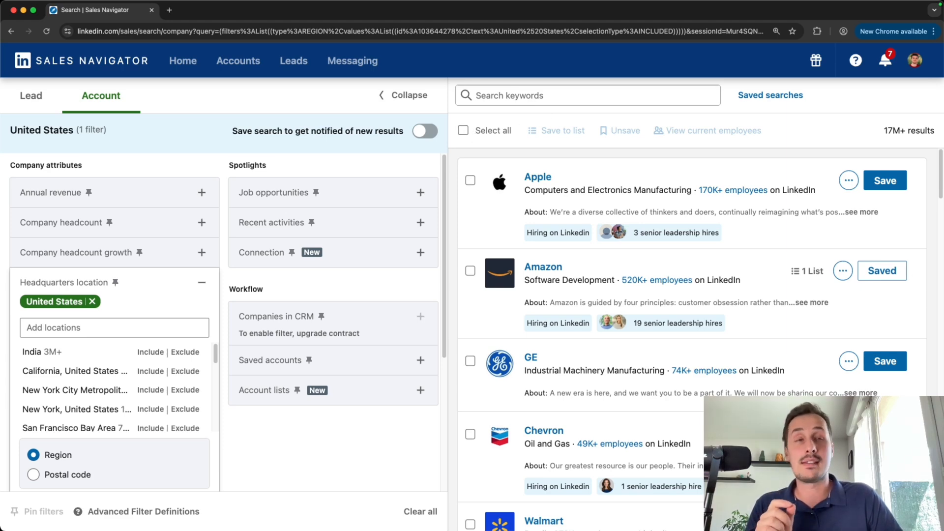
pyautogui.click(91, 301)
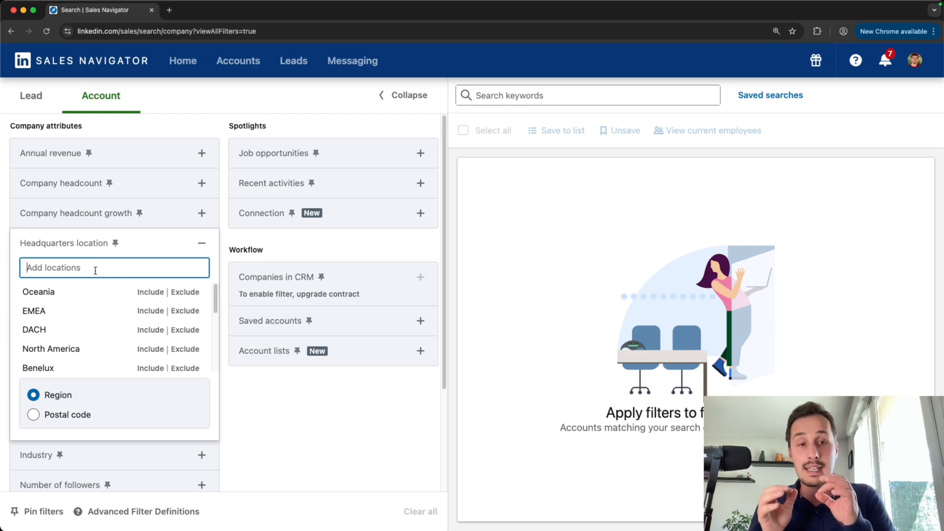
# - Include Paris, Île-de-France, France as the headquarters location in the account search
pyautogui.write('paris')
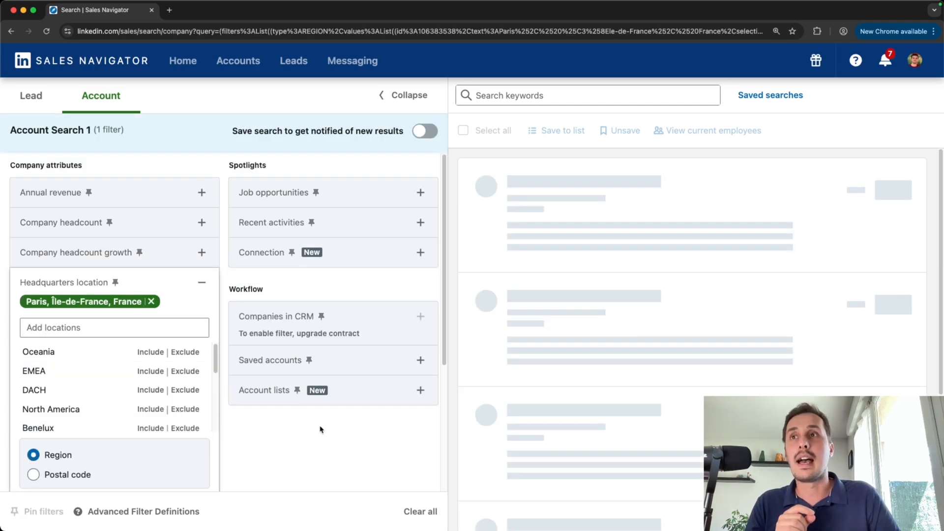
# - Remove Paris, Île-de-France, France from the headquarters location filter
pyautogui.click(320, 428)
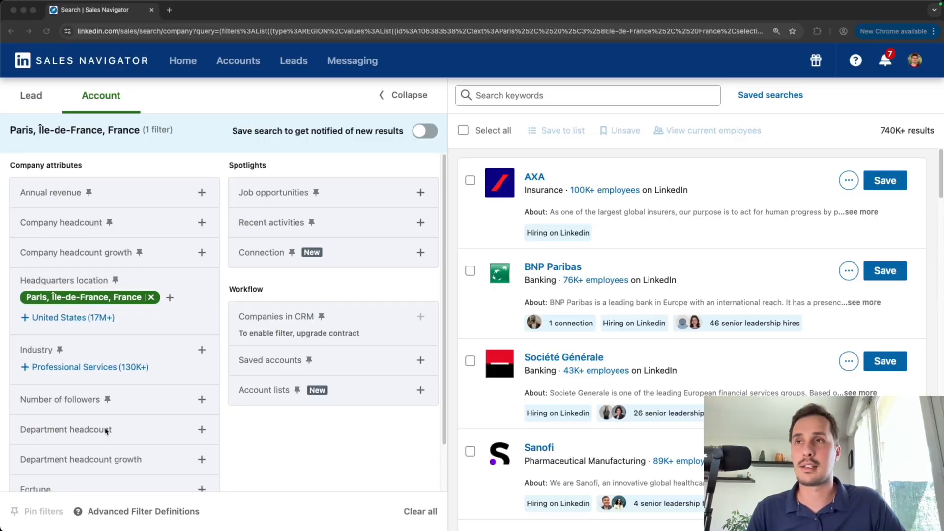
pyautogui.click(151, 297)
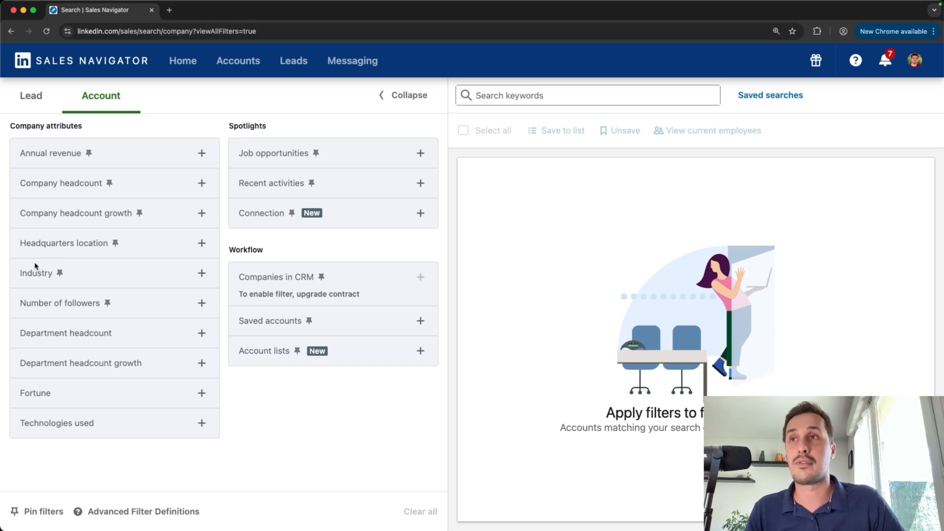
# - Include Banking and Investment Banking as industries in the account search
pyautogui.click(48, 277)
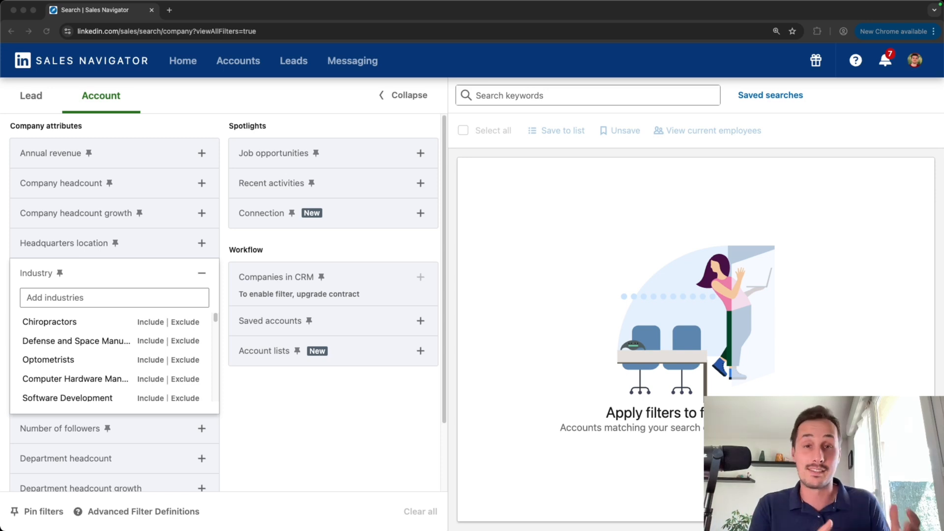
pyautogui.click(144, 296)
pyautogui.write('banking')
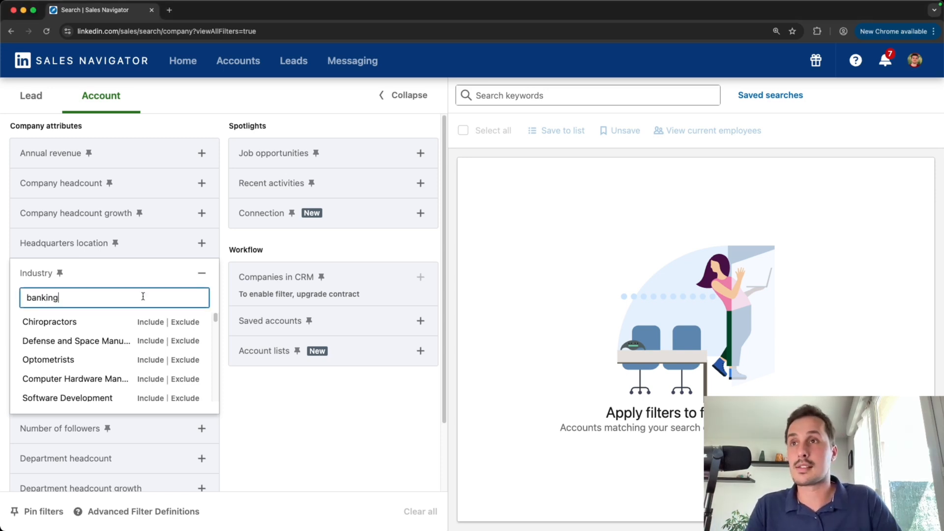
pyautogui.click(158, 324)
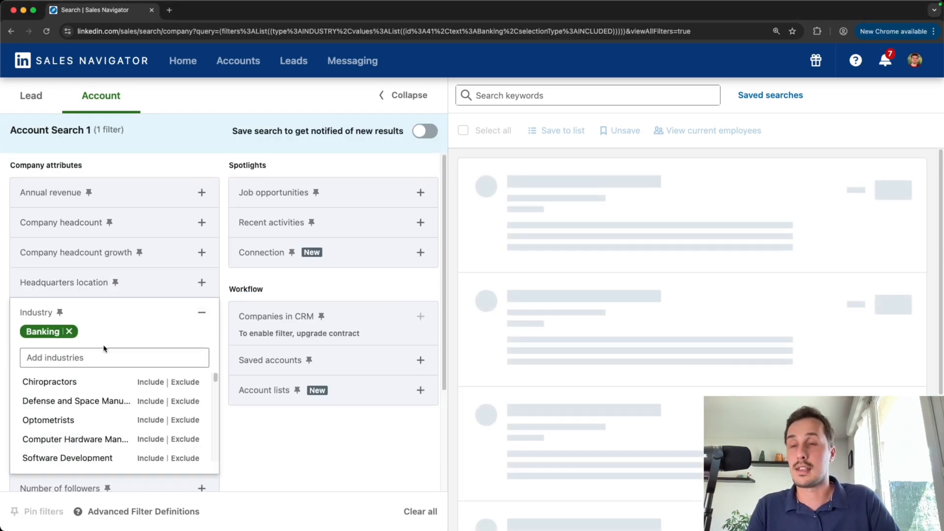
pyautogui.click(117, 357)
pyautogui.write('investm')
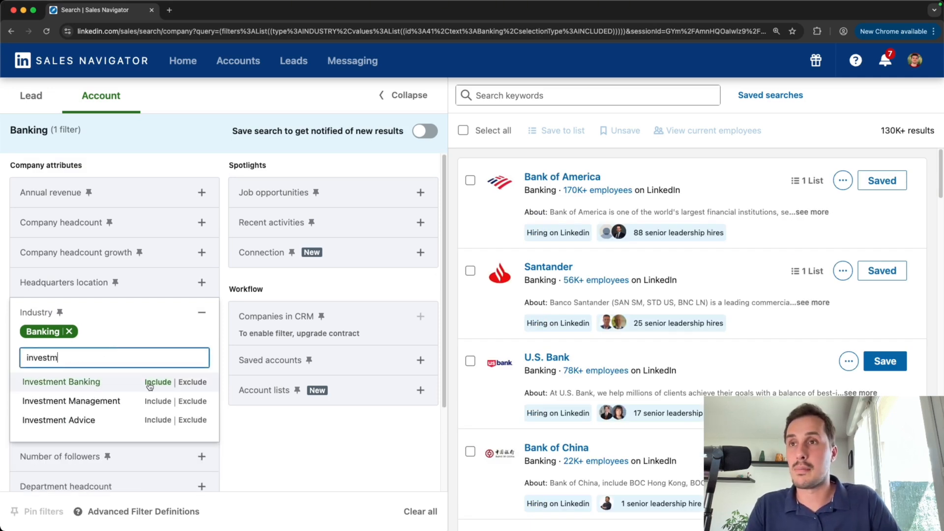
pyautogui.click(158, 382)
# - Add Insurance and Financial Services to the included industries of the account search
pyautogui.write('insuran')
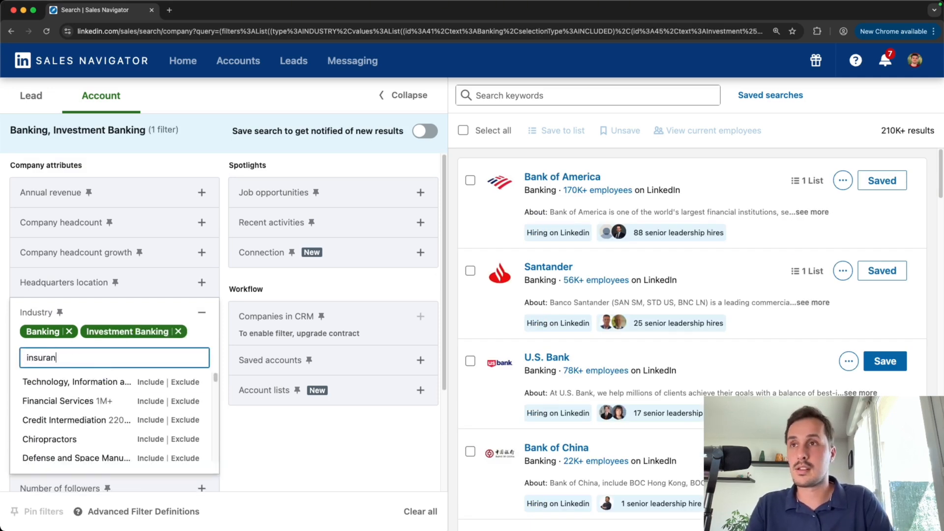
pyautogui.click(160, 382)
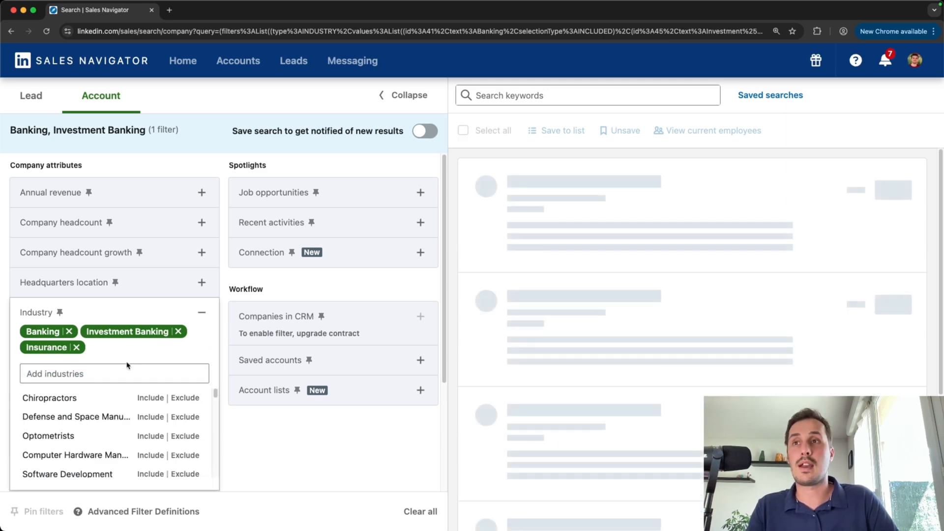
pyautogui.click(145, 399)
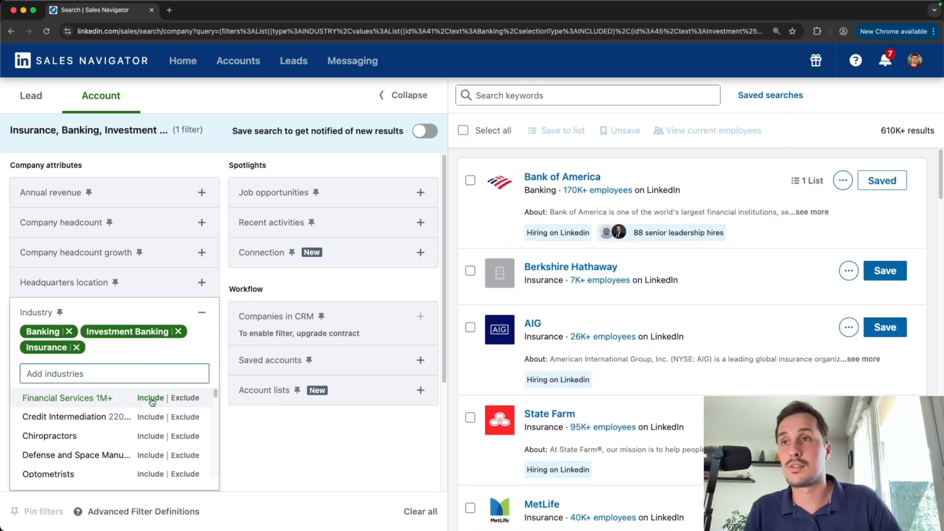
pyautogui.scroll(-1, 152, 422)
pyautogui.click(150, 442)
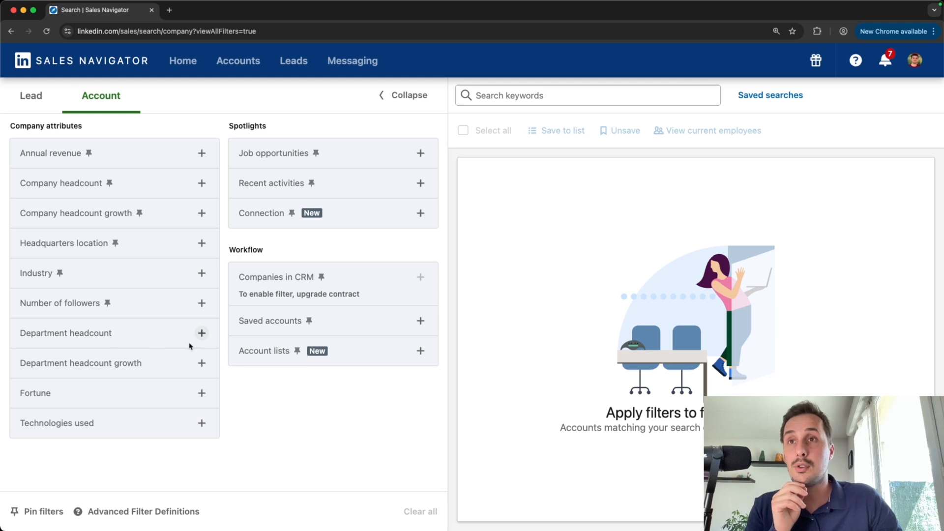
# - Filter the accounts by department headcount, with a minimum of 5 people in Sales
pyautogui.click(202, 333)
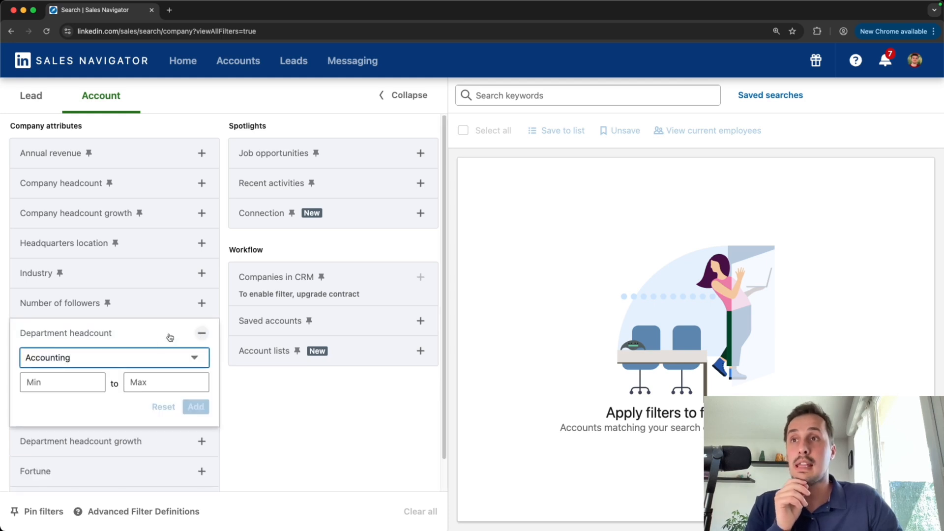
pyautogui.click(196, 358)
pyautogui.scroll(-3, 139, 405)
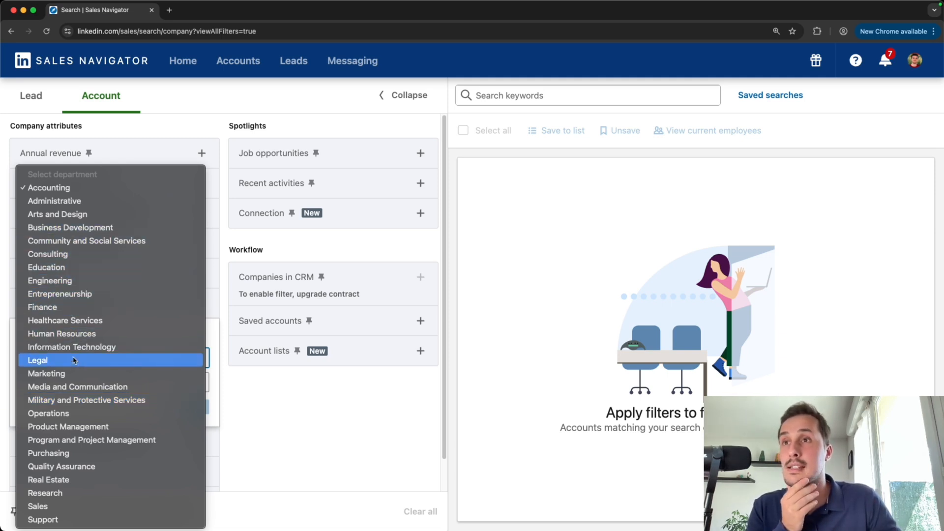
pyautogui.click(68, 511)
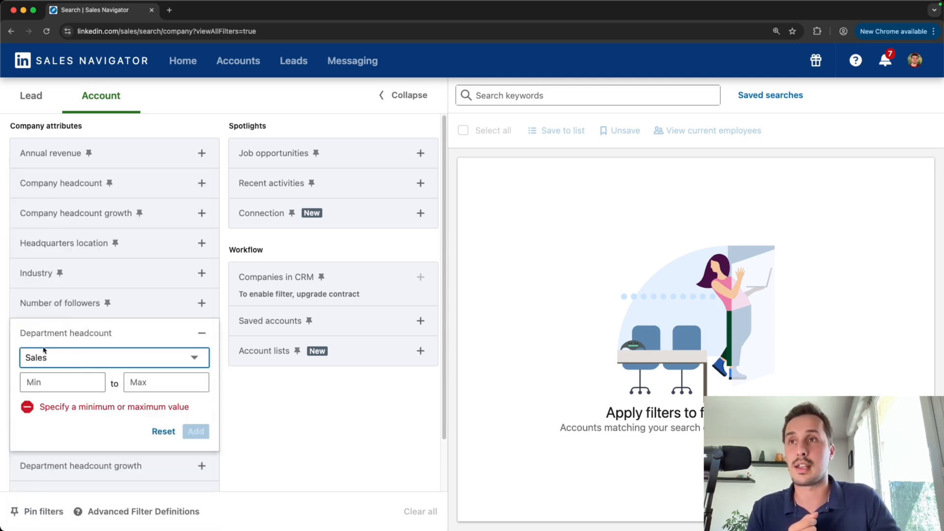
pyautogui.click(54, 382)
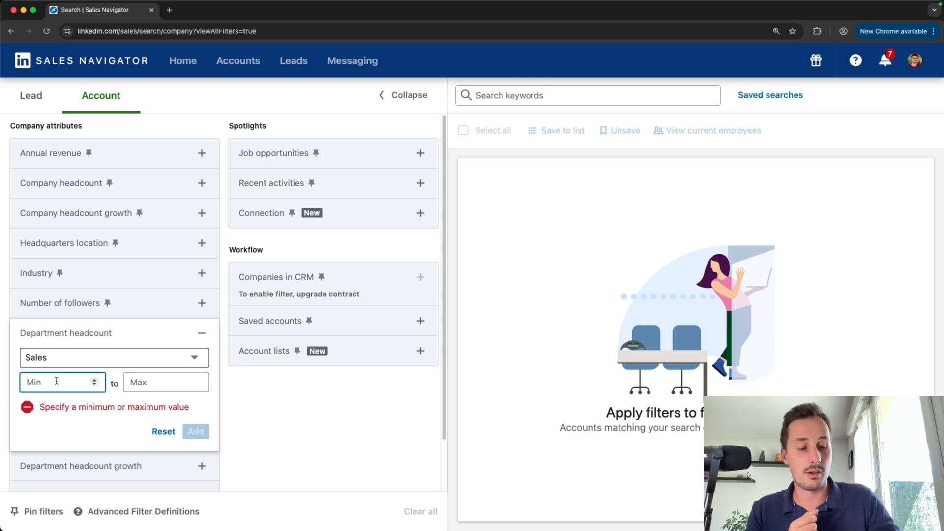
pyautogui.write('5')
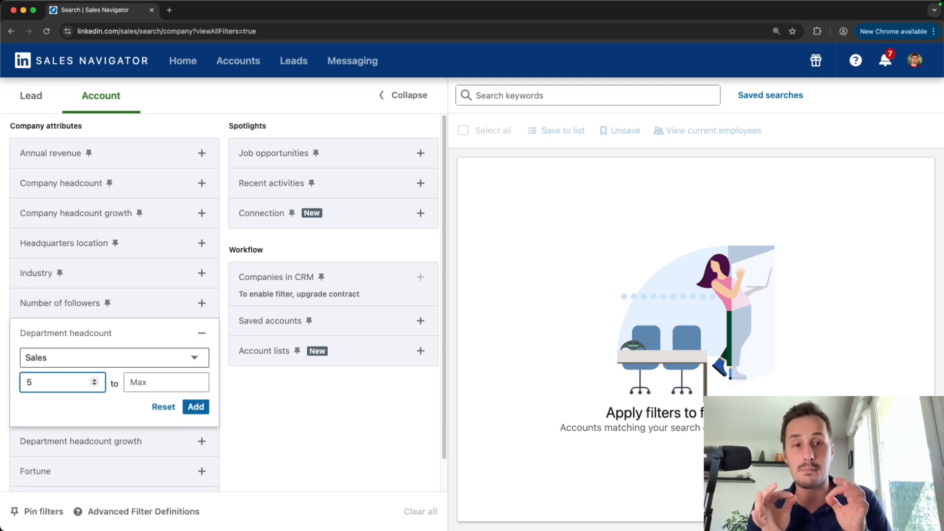
pyautogui.click(197, 409)
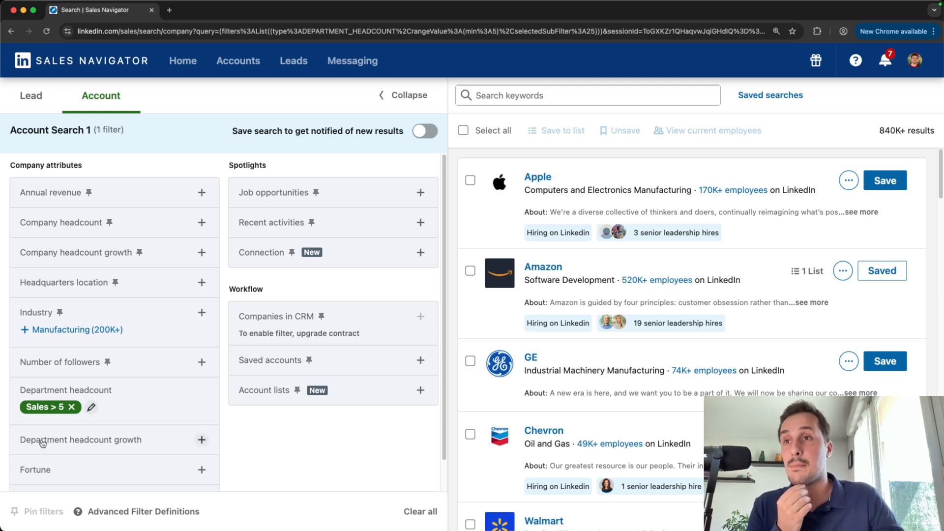
# - Set a department headcount growth filter for Sales with a minimum of 20%
pyautogui.click(181, 442)
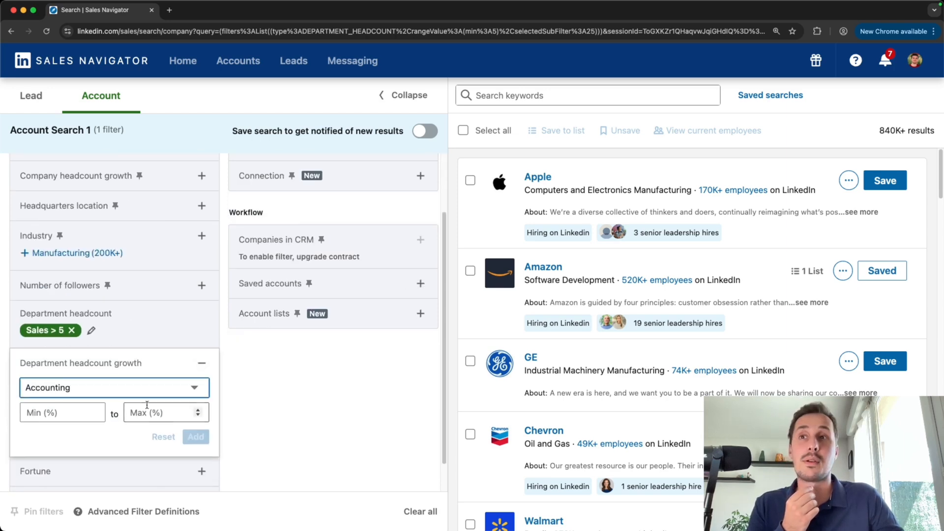
pyautogui.click(143, 387)
pyautogui.click(62, 513)
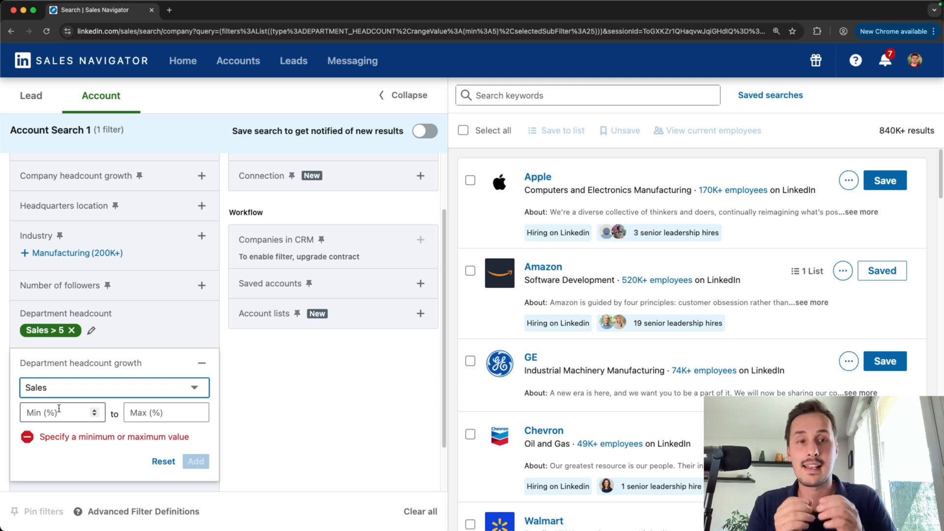
pyautogui.click(51, 413)
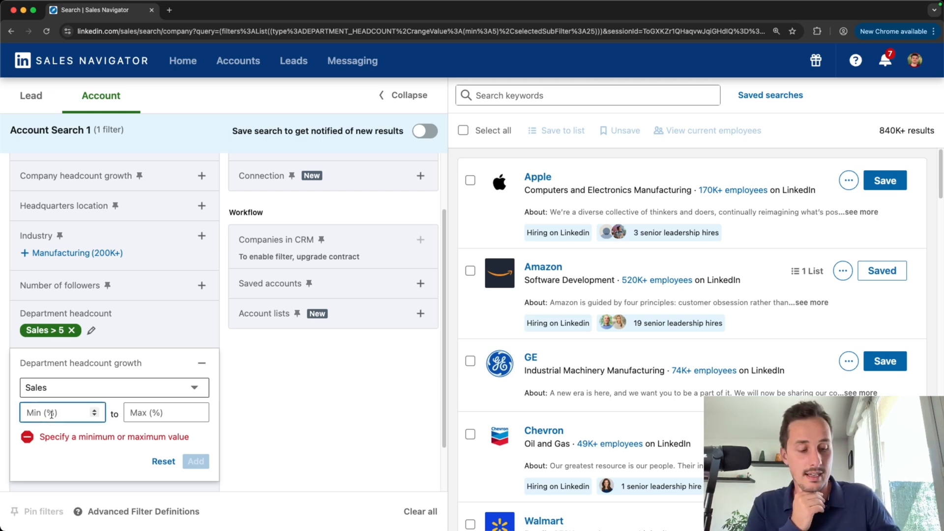
pyautogui.write('20')
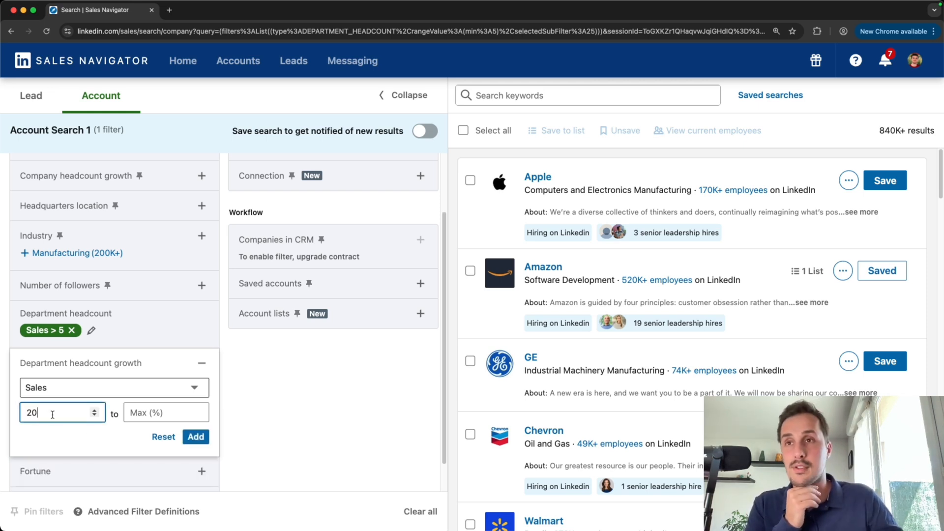
pyautogui.press('Return')
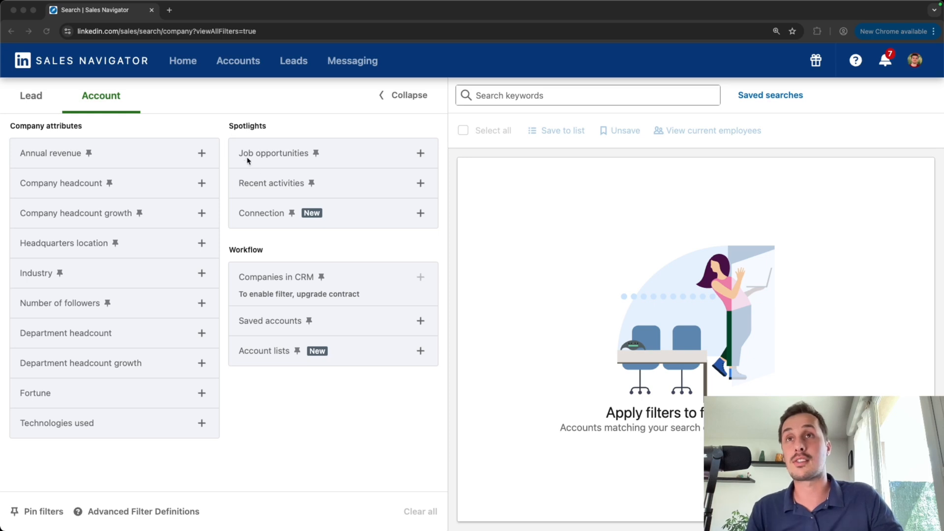
# - Try the spotlight filters Hiring on Linkedin and Funding events in past 12 months on the account search
pyautogui.click(421, 155)
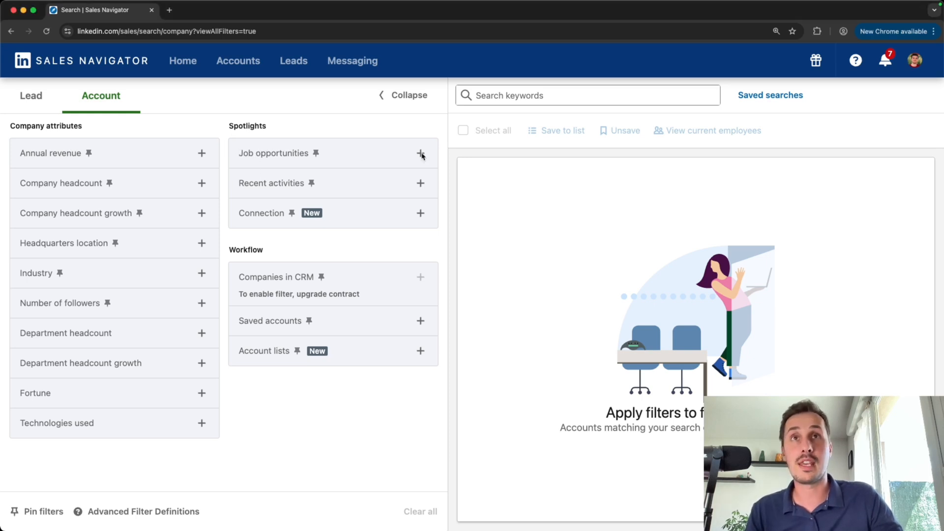
pyautogui.click(421, 155)
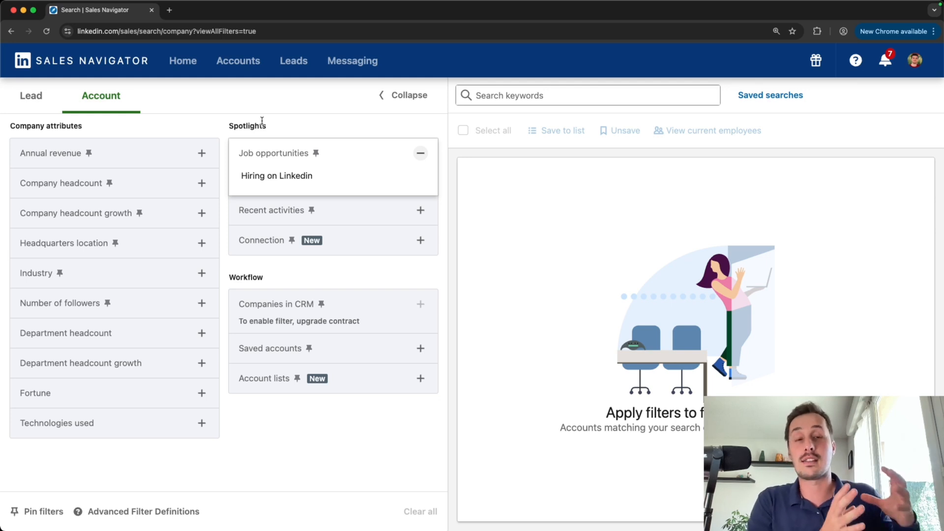
pyautogui.click(259, 178)
pyautogui.click(240, 184)
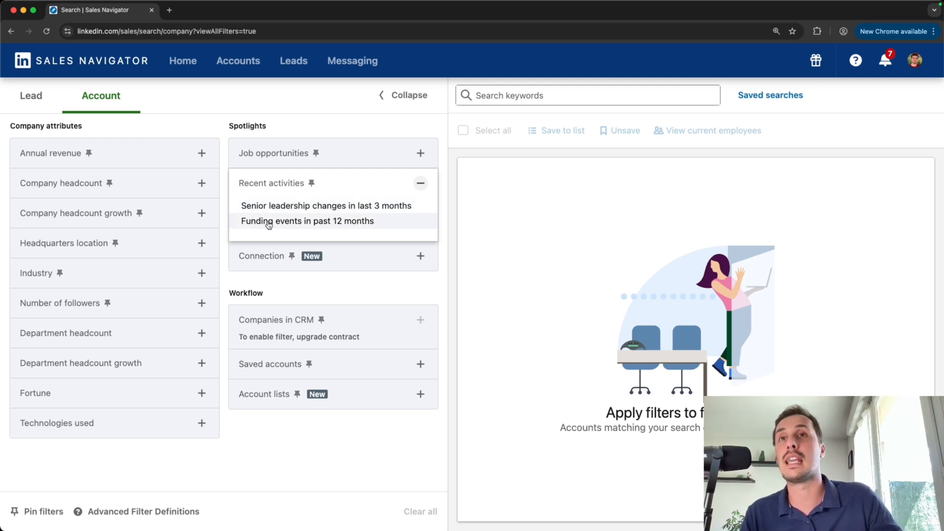
pyautogui.click(313, 221)
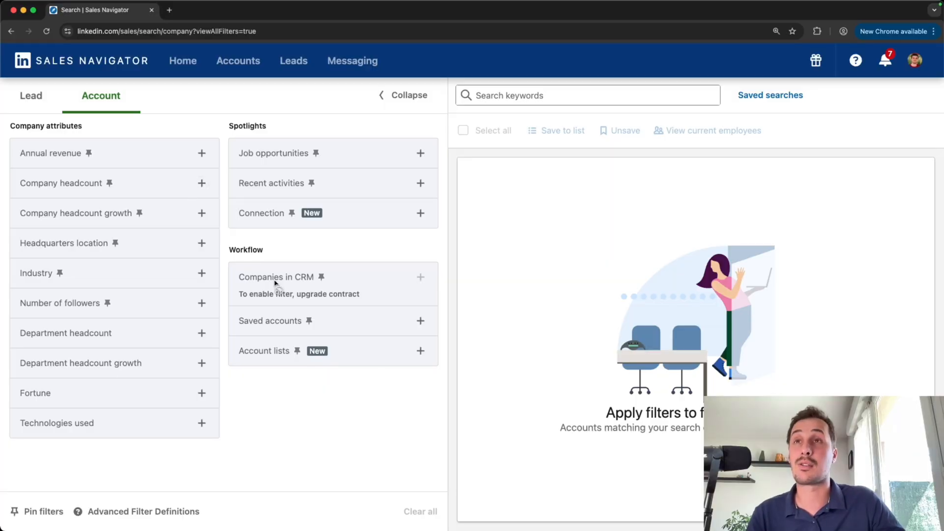
# - Filter the accounts by company headcounts of 51-200, 201-500 and 501-1,000
pyautogui.click(201, 183)
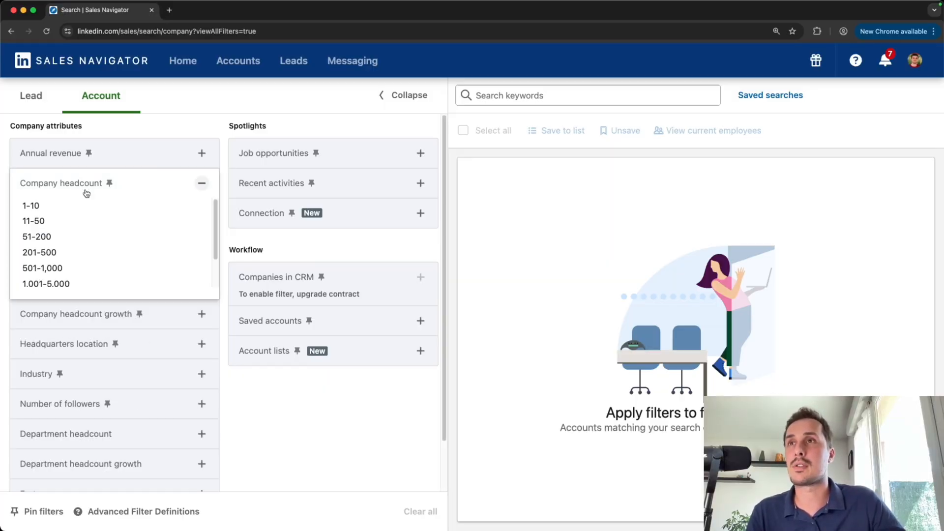
pyautogui.click(45, 238)
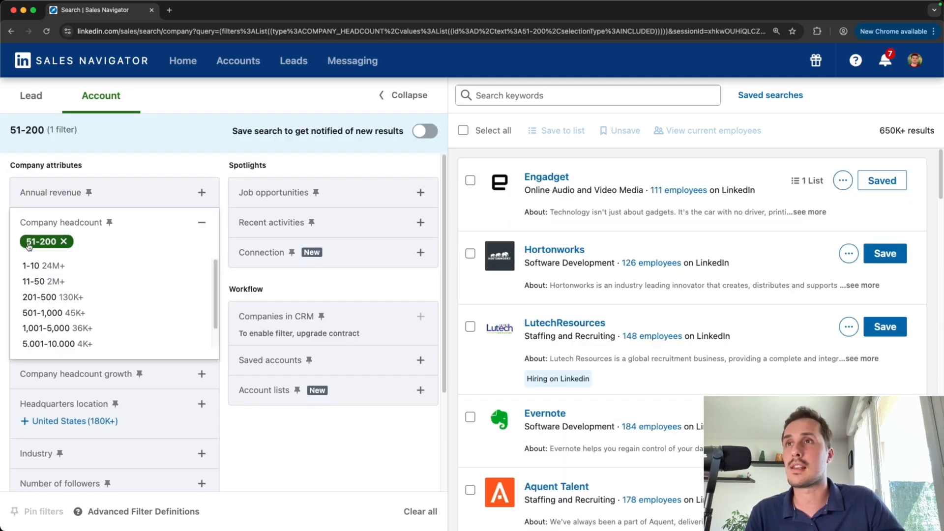
pyautogui.click(55, 297)
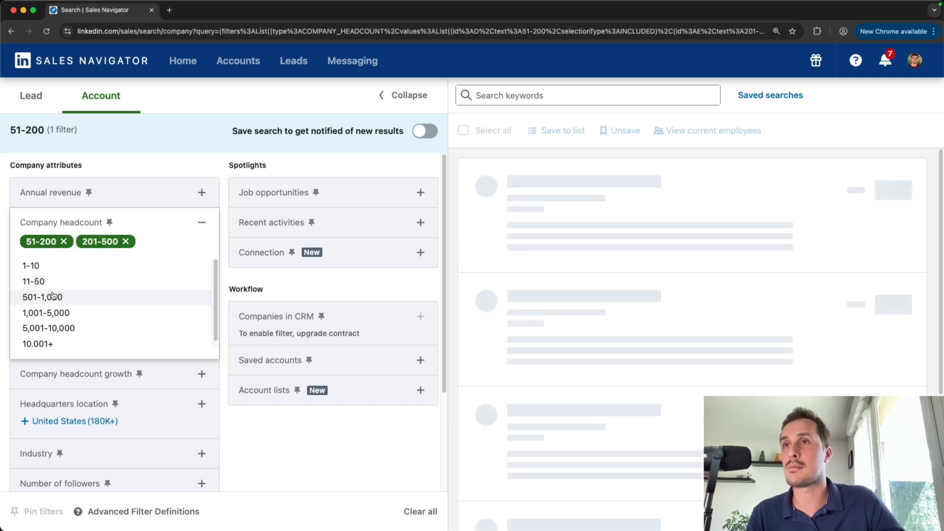
pyautogui.click(61, 298)
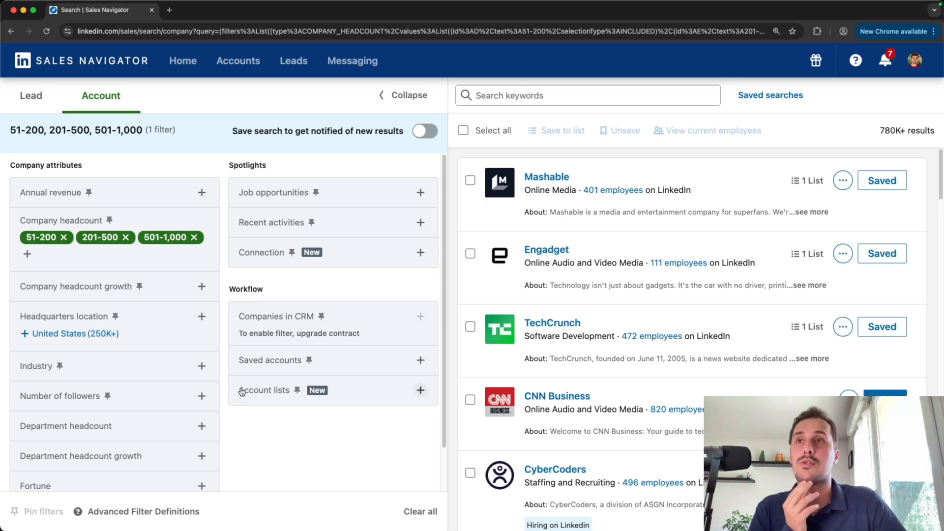
# - Add a company headcount growth filter with a minimum of 20% and check the number of matching accounts
pyautogui.click(202, 287)
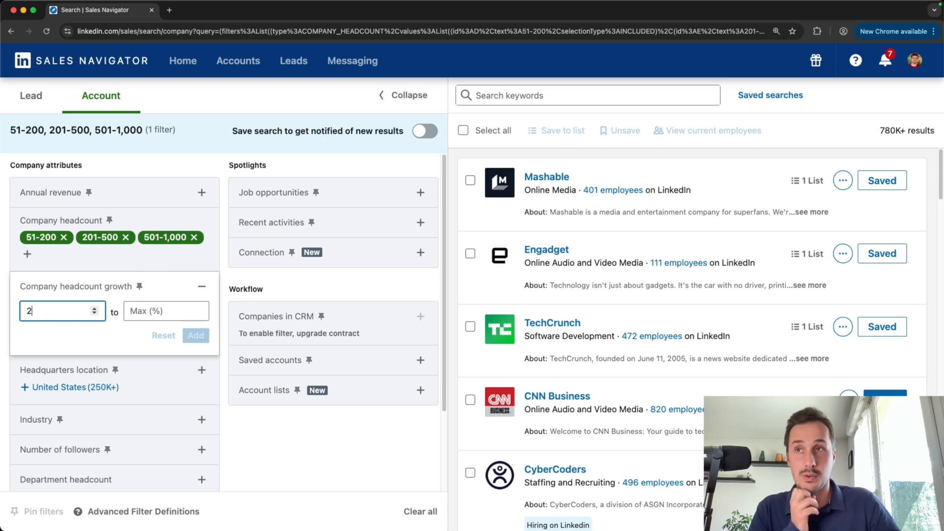
pyautogui.write('20')
pyautogui.click(196, 335)
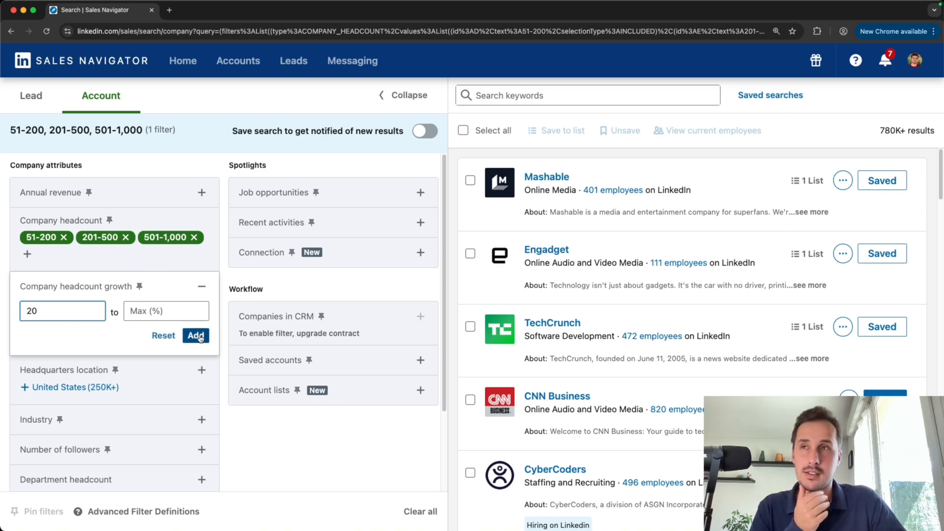
pyautogui.moveTo(869, 133); pyautogui.dragTo(909, 131)
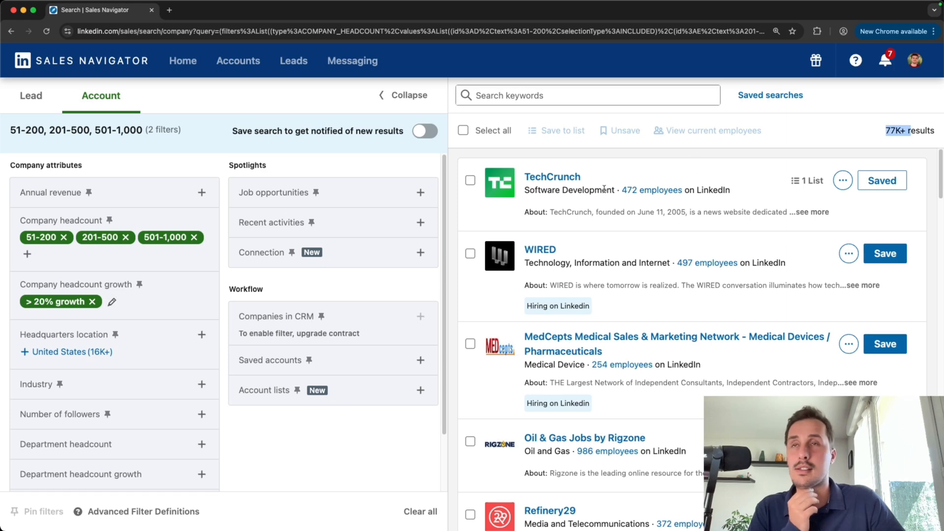
pyautogui.click(272, 460)
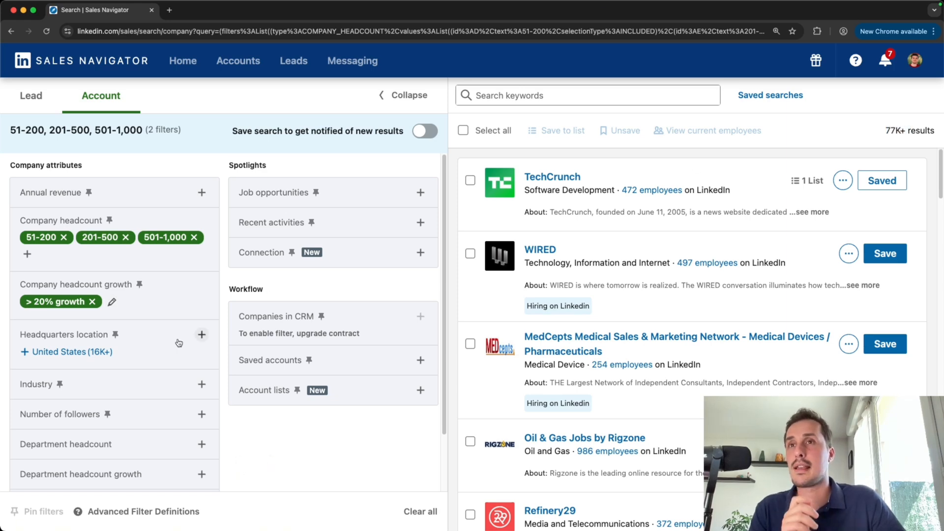
# - Include United States as the headquarters location alongside the headcount and growth filters
pyautogui.click(201, 334)
pyautogui.write('united')
pyautogui.click(149, 383)
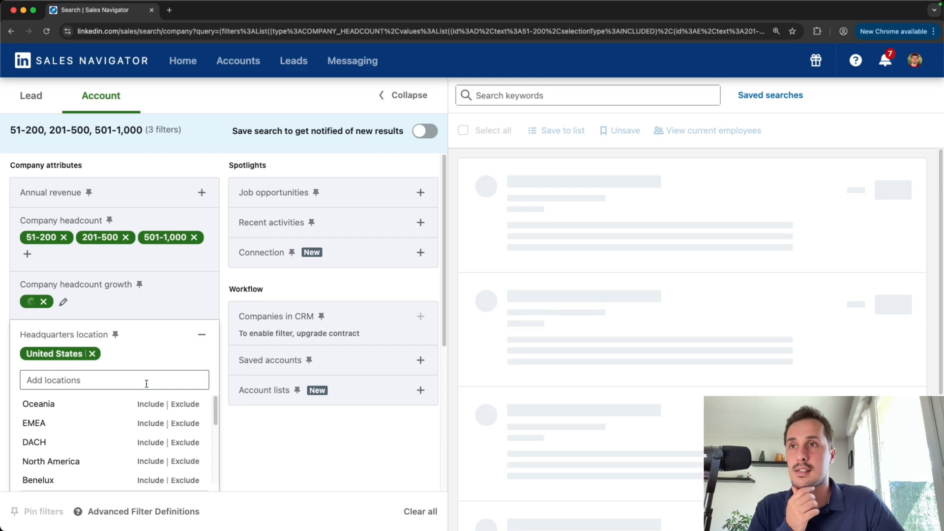
pyautogui.click(288, 471)
pyautogui.scroll(-3, 206, 344)
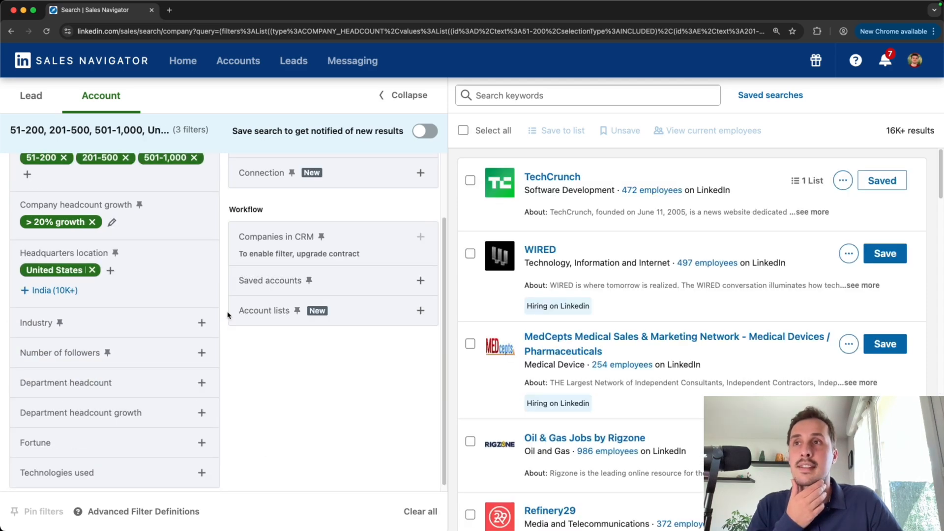
# - Include Banking as the industry in the account search and check the number of matching accounts
pyautogui.click(202, 322)
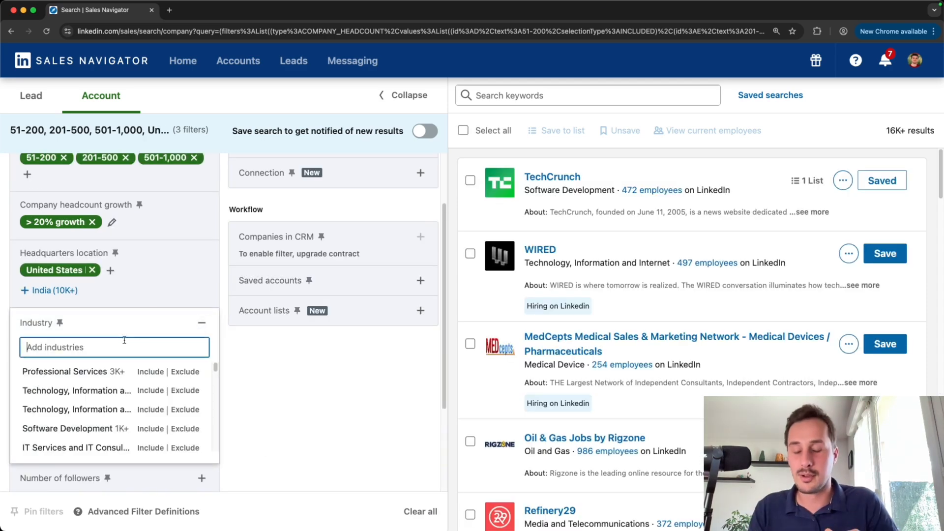
pyautogui.write('bankin')
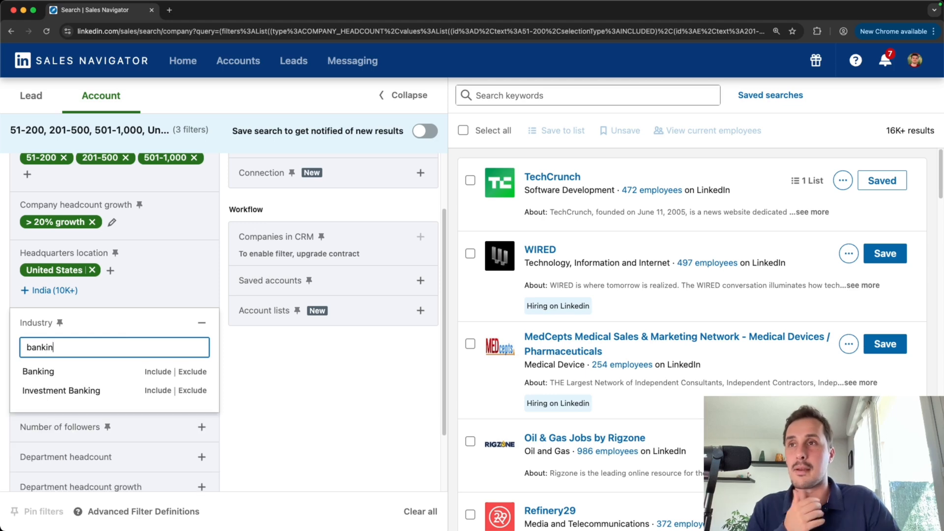
pyautogui.click(158, 372)
pyautogui.moveTo(893, 131); pyautogui.dragTo(907, 128)
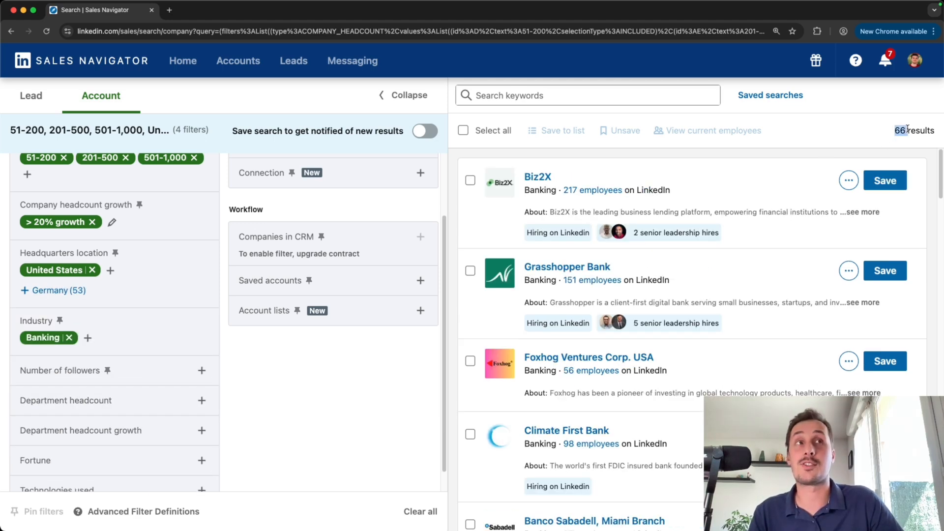
pyautogui.scroll(-1, 226, 429)
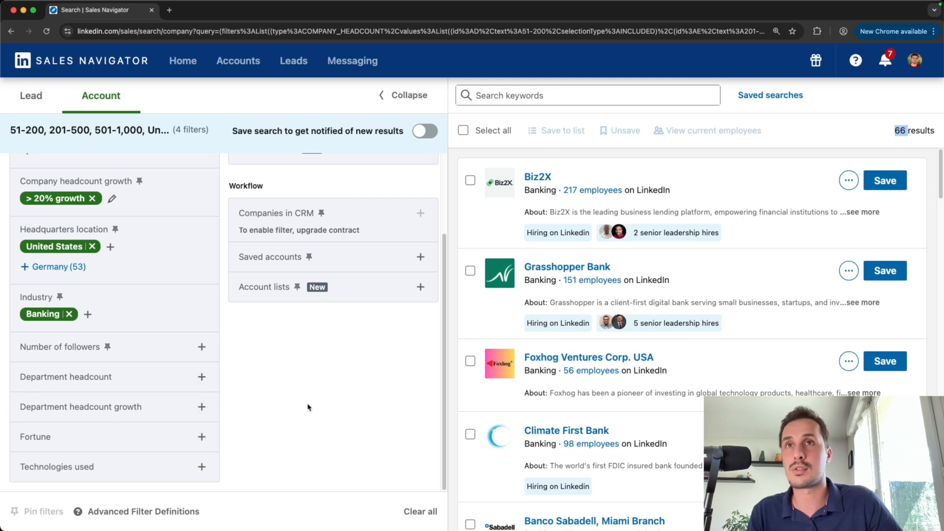
# - Add the job opportunities filter Hiring on Linkedin and check the number of remaining accounts
pyautogui.scroll(4, 301, 406)
pyautogui.click(335, 194)
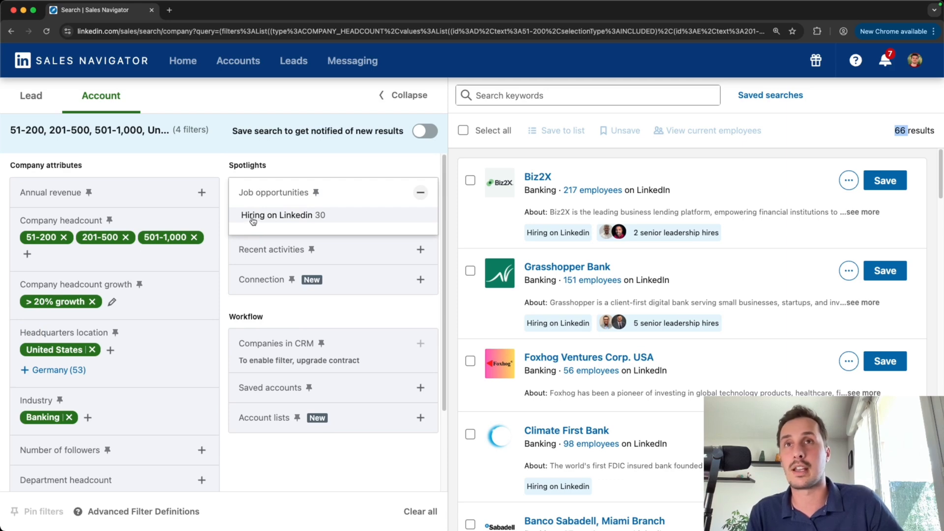
pyautogui.click(253, 217)
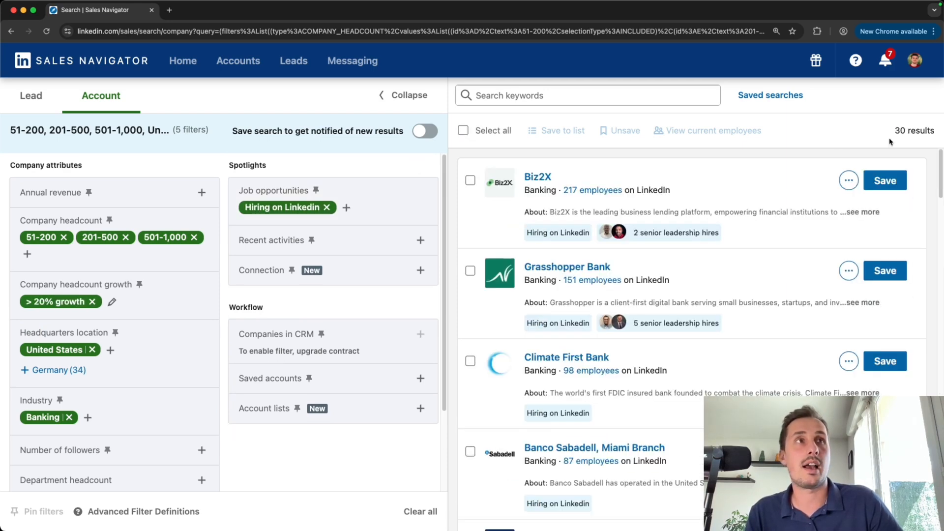
pyautogui.moveTo(889, 132); pyautogui.dragTo(903, 129)
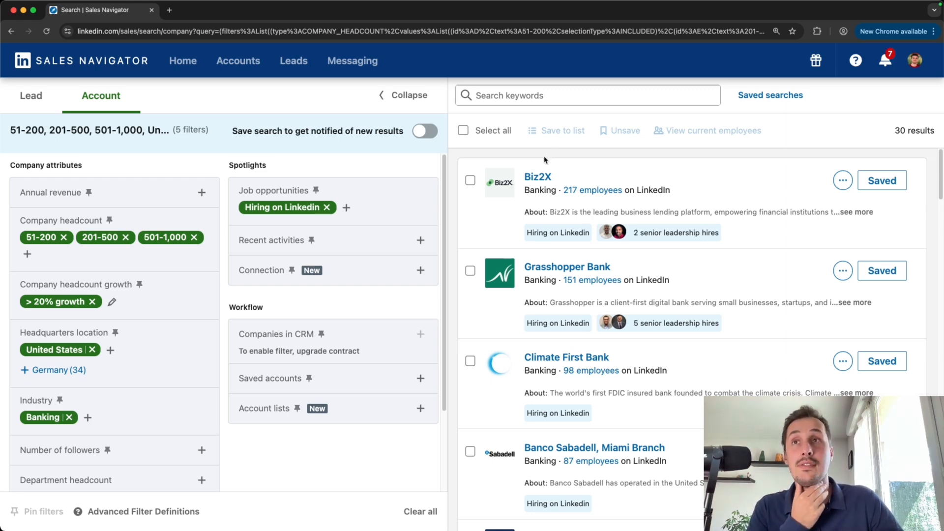
# - Select all accounts on the first results page and save them to a new account list named "Banking - US - 51 to 1k"
pyautogui.click(463, 131)
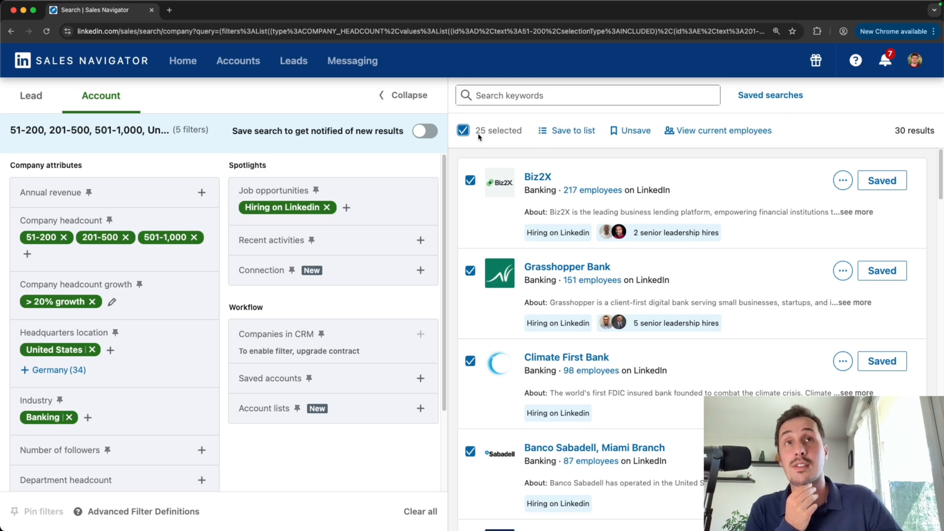
pyautogui.click(568, 134)
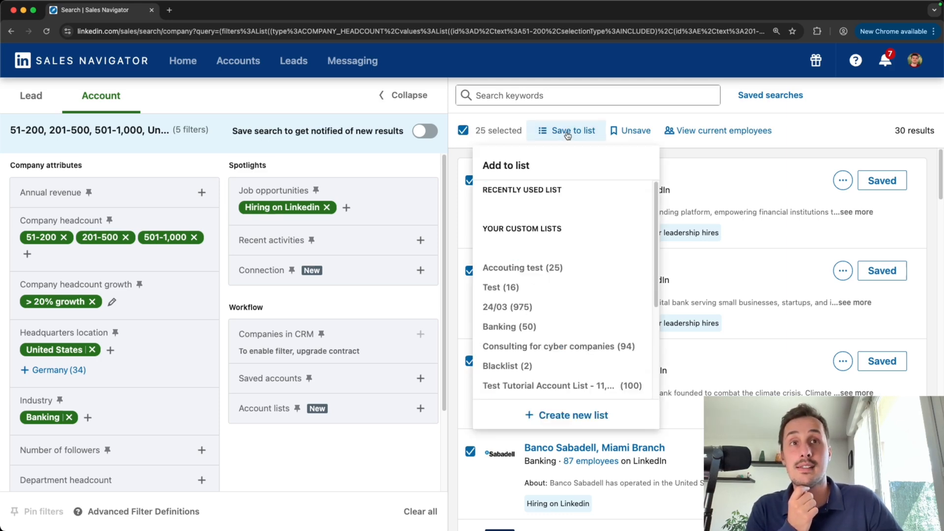
pyautogui.click(565, 416)
pyautogui.write('Ba')
pyautogui.press('BackSpace')
pyautogui.press('BackSpace')
pyautogui.write('Banking')
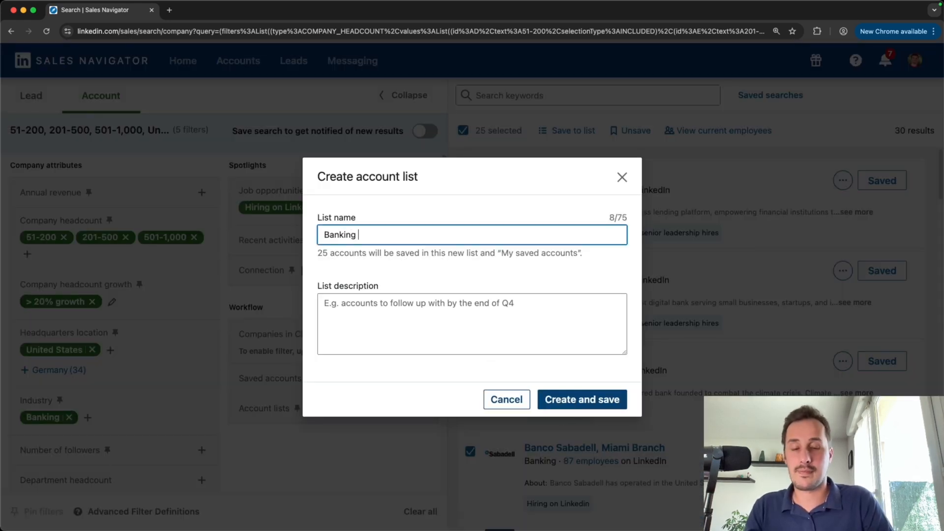
pyautogui.write(' - US - 51 to 1k')
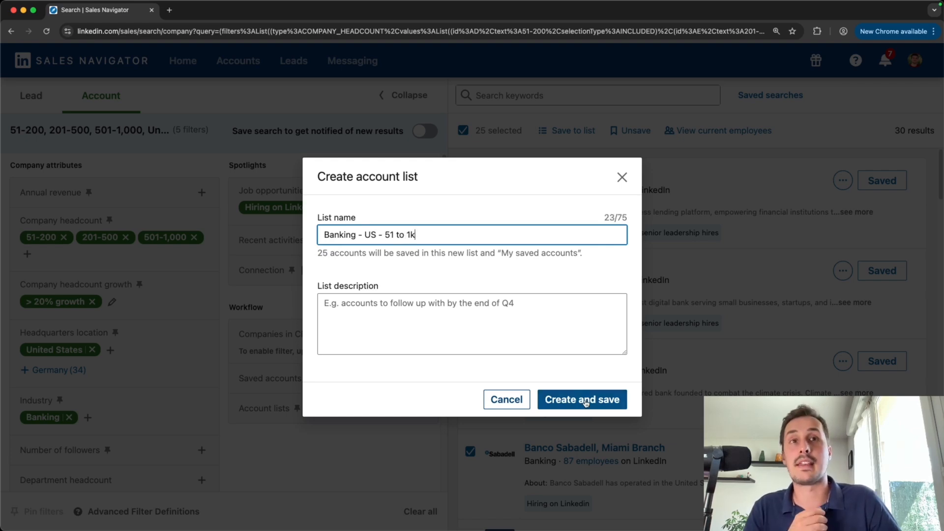
pyautogui.click(583, 400)
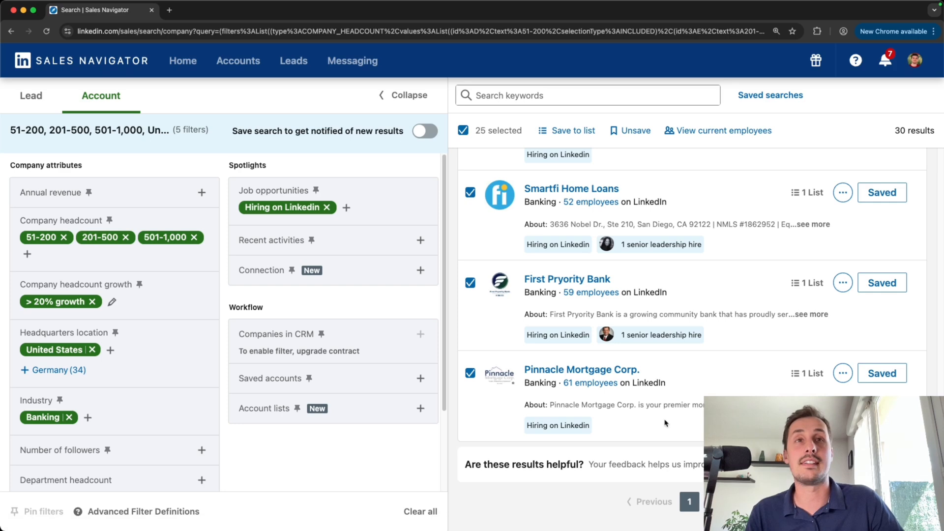
# - Select all accounts on the second results page, and save the search to get notified of new results
pyautogui.click(711, 501)
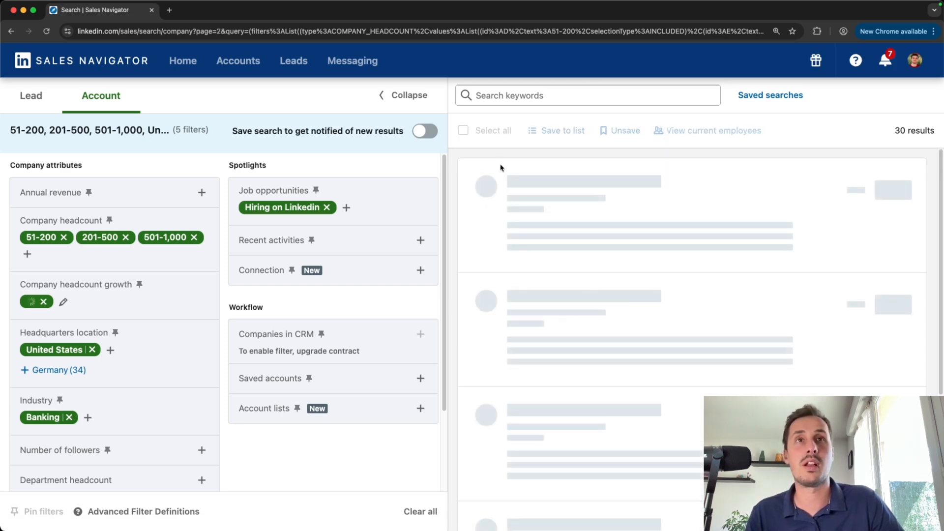
pyautogui.click(463, 131)
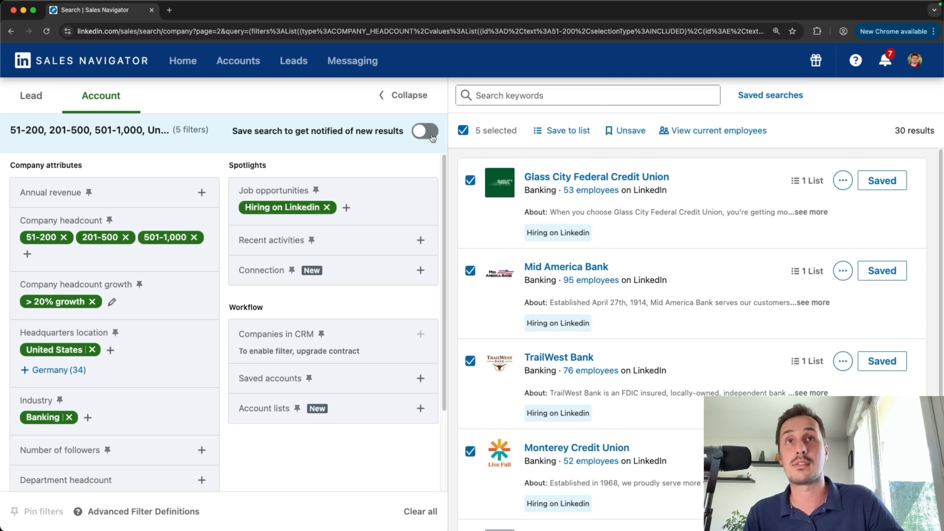
pyautogui.click(415, 134)
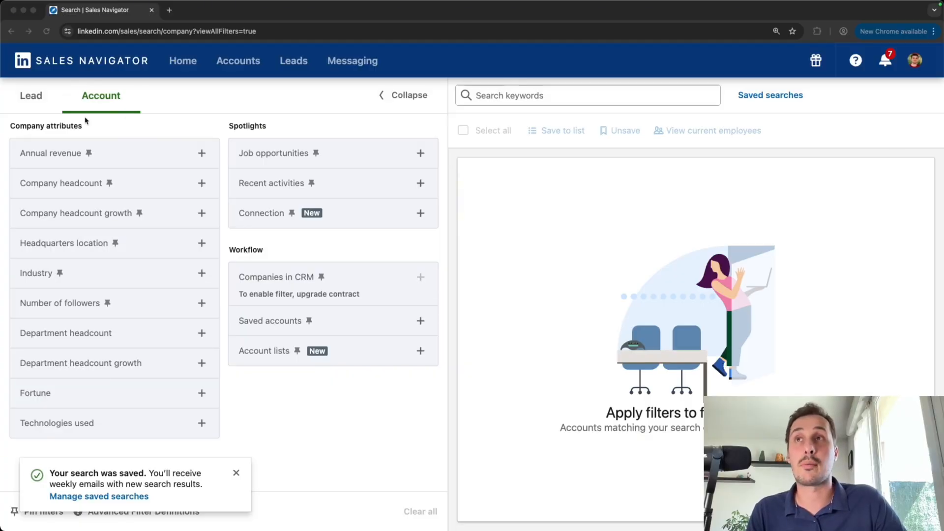
# - Switch to the lead search and include the account list "Banking - US - 51 to 1k" as a workflow filter
pyautogui.click(31, 96)
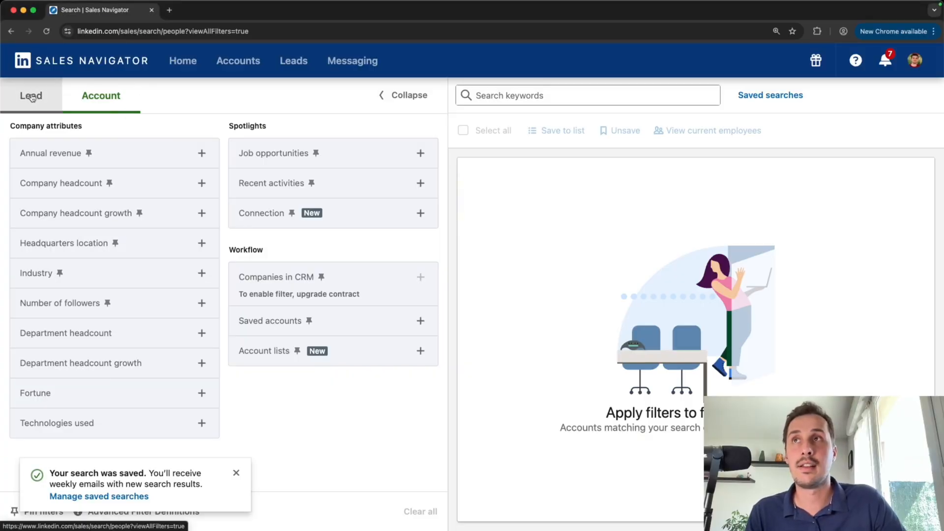
pyautogui.scroll(-1, 285, 319)
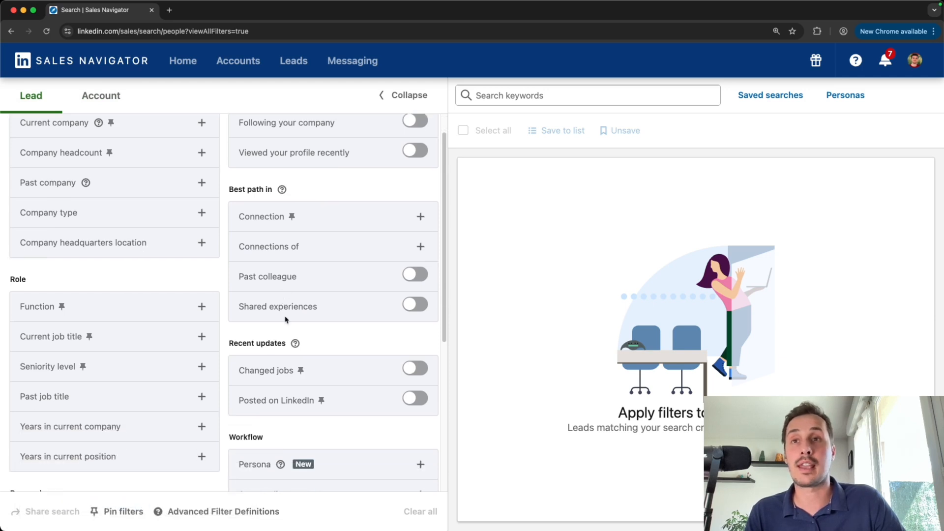
pyautogui.scroll(-4, 285, 319)
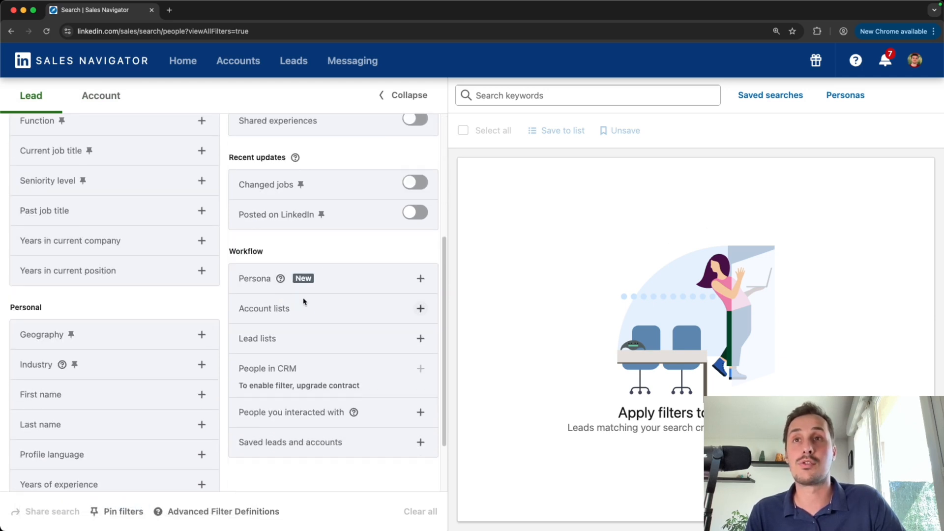
pyautogui.click(420, 301)
pyautogui.scroll(-2, 346, 345)
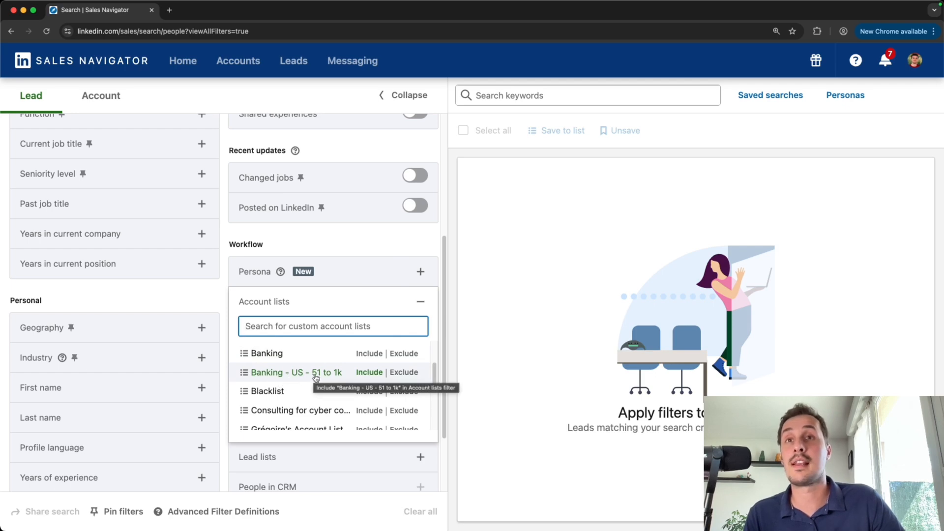
pyautogui.click(370, 374)
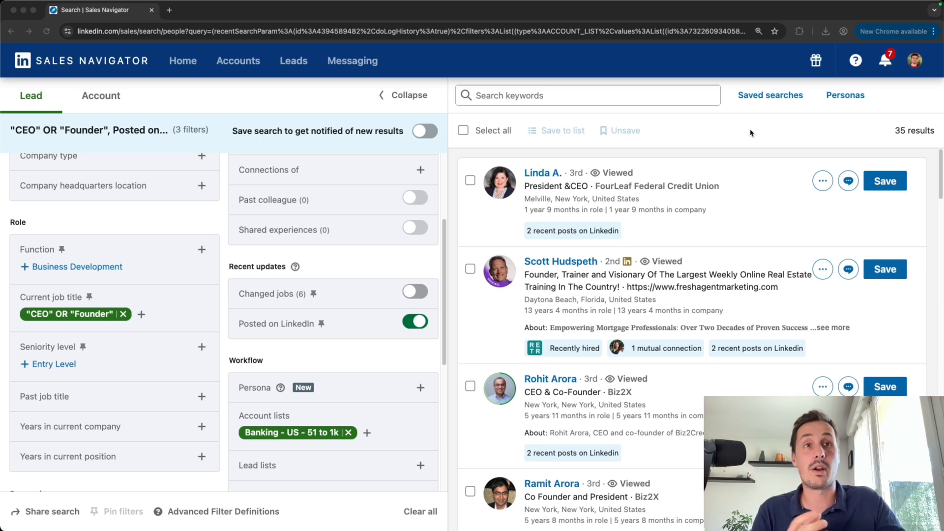
# - Switch to the "CEO - Rich Companies" Google Sheets file and compare its leads, down to the last row, with the Sales Navigator lead results
pyautogui.scroll(-3, 566, 394)
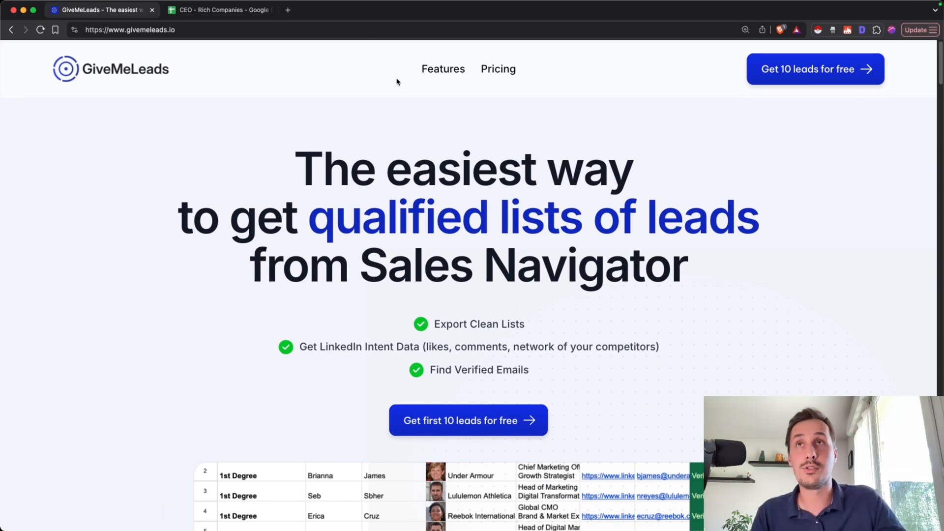
pyautogui.click(229, 14)
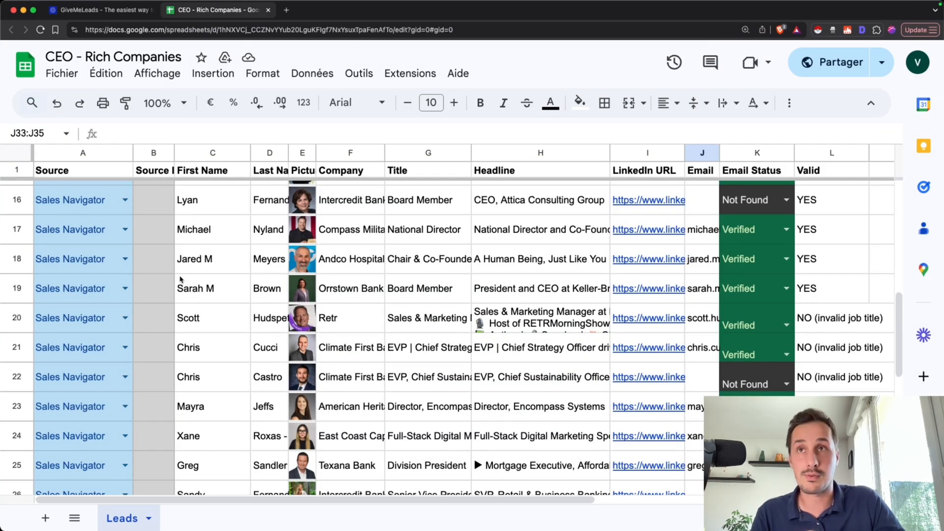
pyautogui.scroll(5, 234, 320)
pyautogui.moveTo(441, 18); pyautogui.dragTo(315, 315)
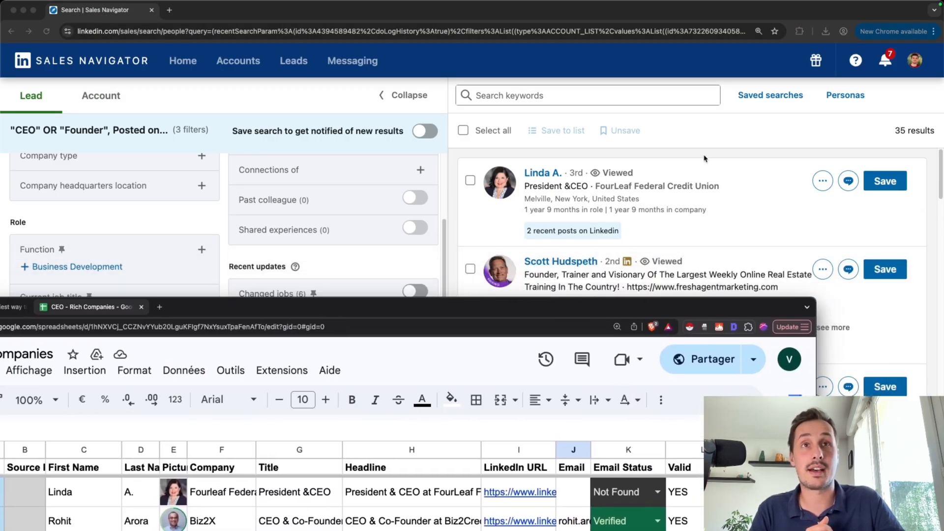
pyautogui.doubleClick(468, 307)
pyautogui.scroll(-15, 493, 274)
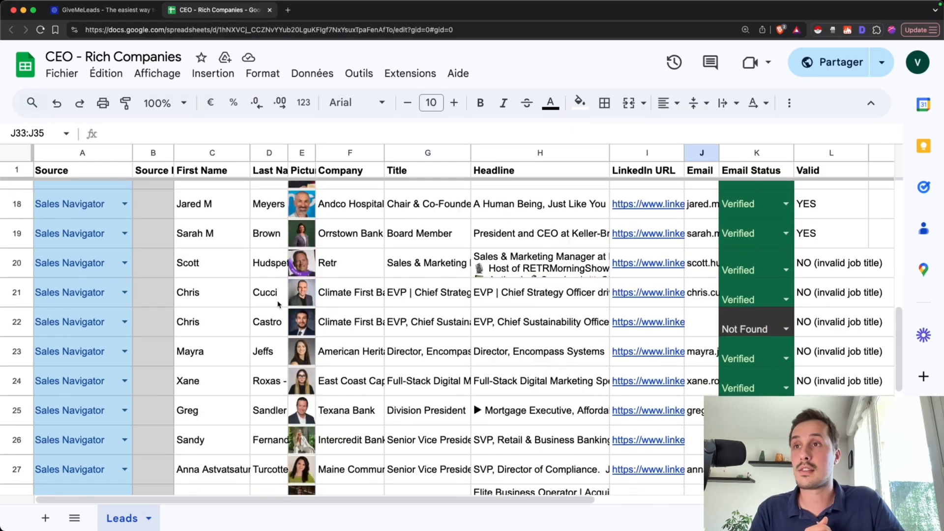
pyautogui.click(18, 445)
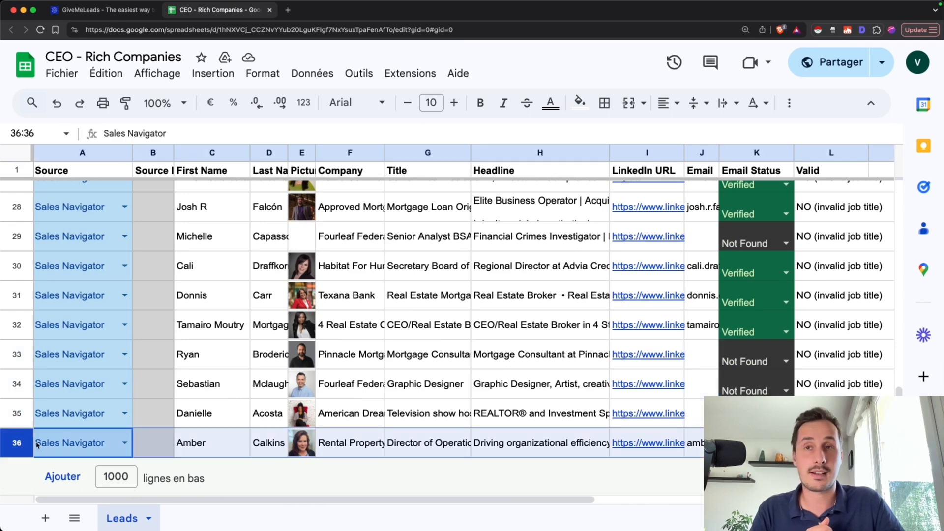
pyautogui.scroll(15, 221, 288)
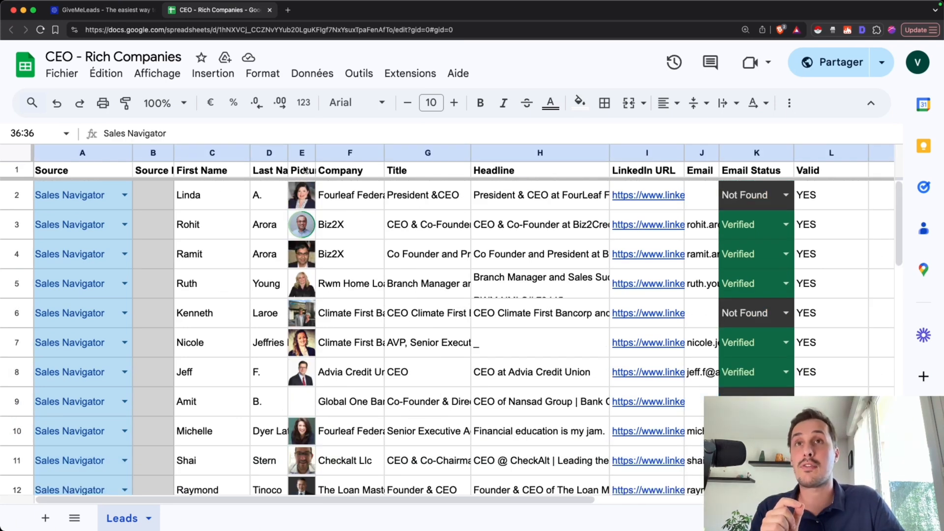
# - Review the exported lead data in the first name, company, title, headline, LinkedIn URL and email columns
pyautogui.click(401, 178)
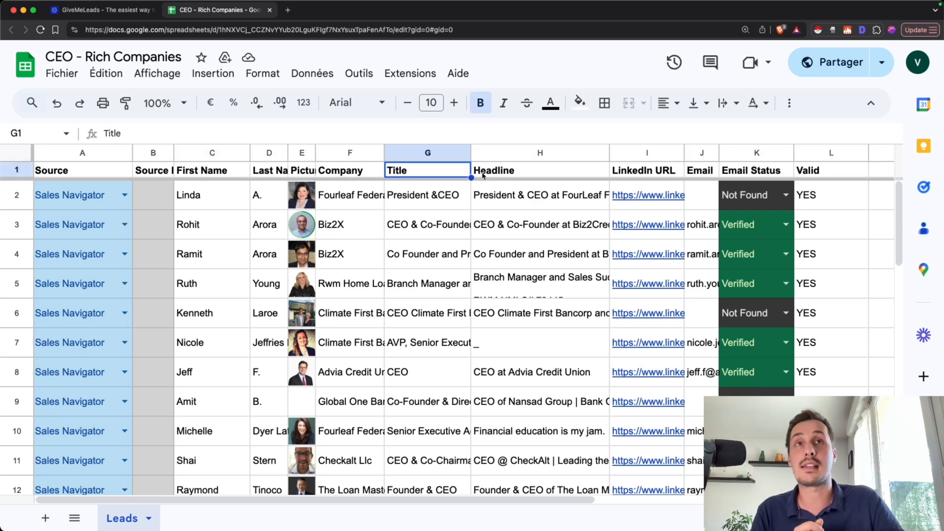
pyautogui.click(563, 179)
pyautogui.click(641, 174)
pyautogui.click(701, 195)
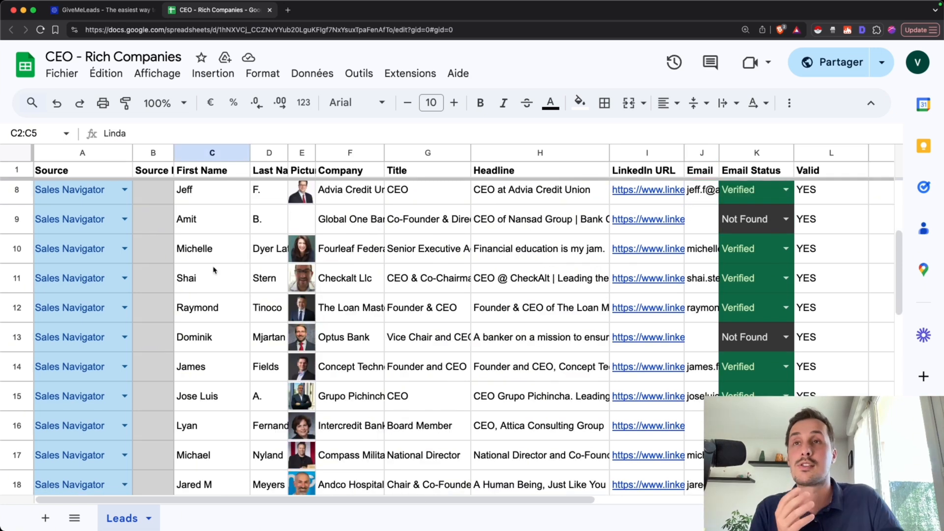
pyautogui.scroll(4, 213, 268)
pyautogui.scroll(-4, 213, 265)
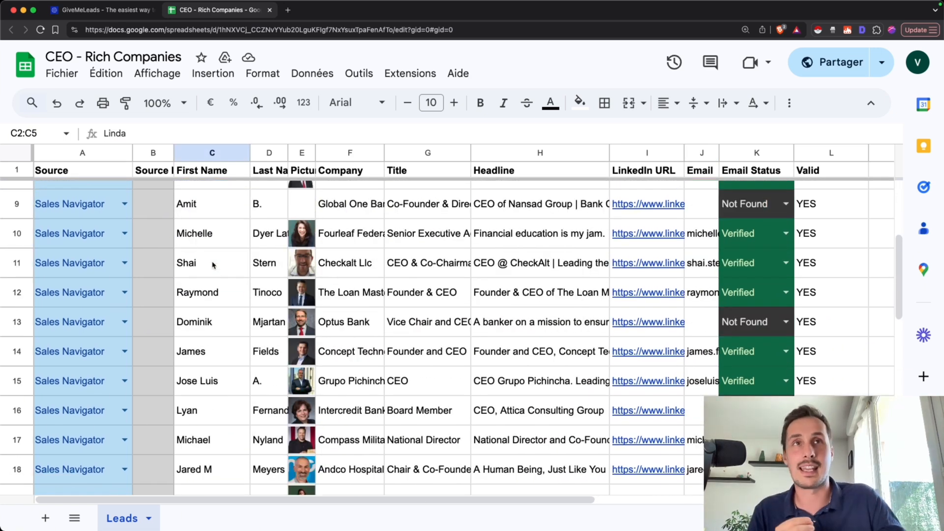
pyautogui.scroll(4, 213, 264)
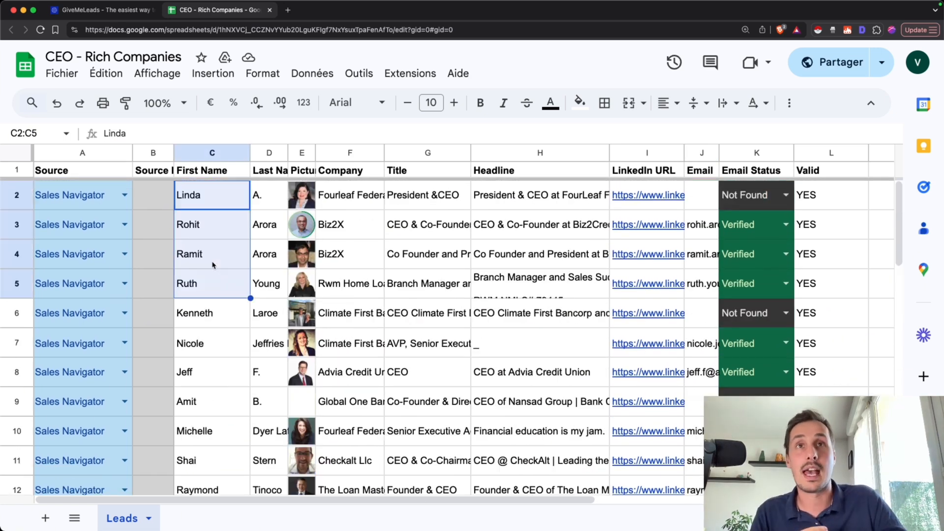
pyautogui.click(366, 194)
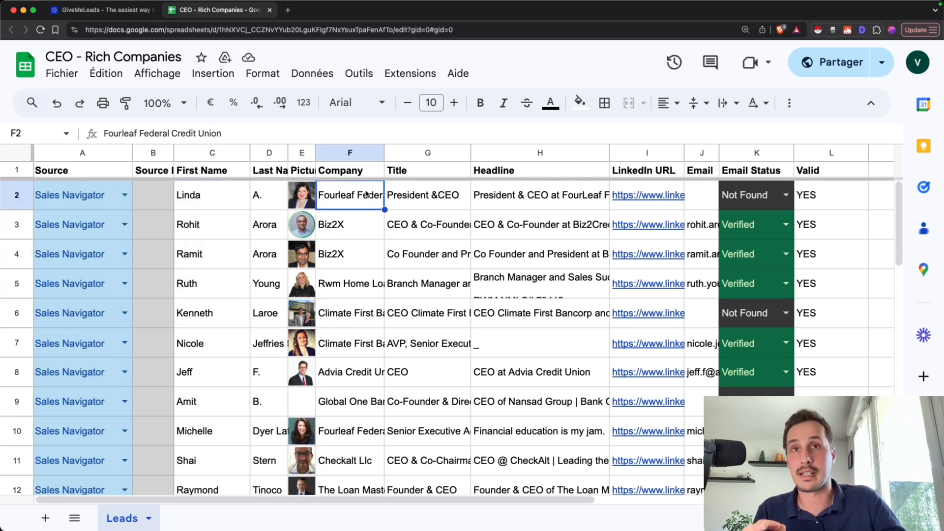
pyautogui.click(564, 256)
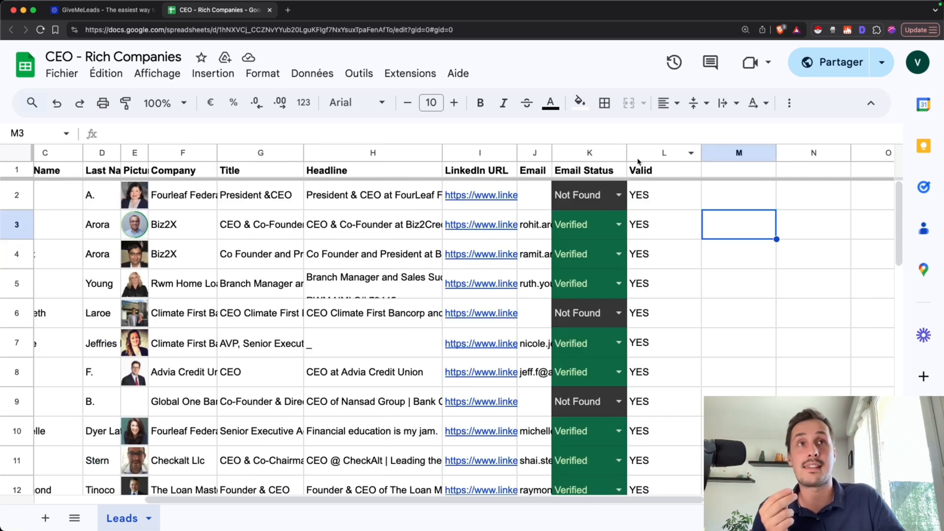
# - Examine the Valid column of the lead sheet from the first leads down past row 21
pyautogui.click(653, 156)
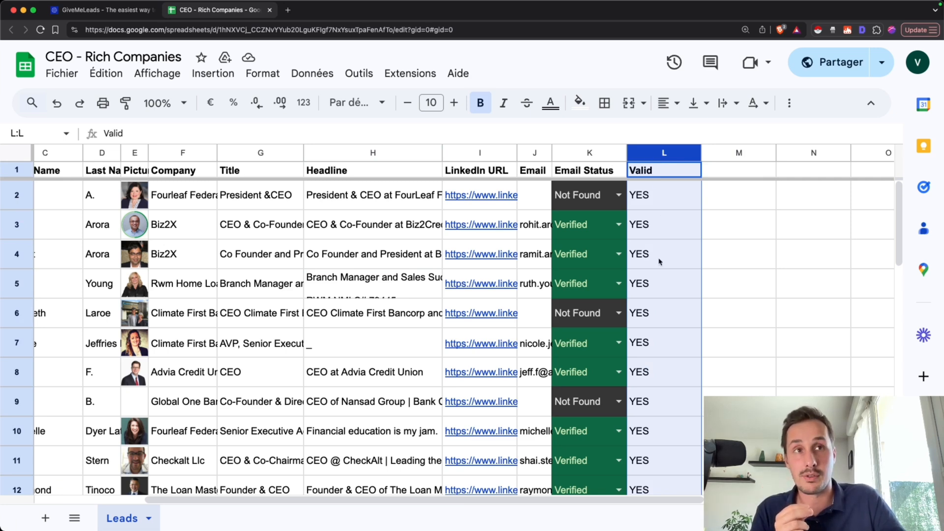
pyautogui.scroll(-10, 660, 255)
pyautogui.click(663, 372)
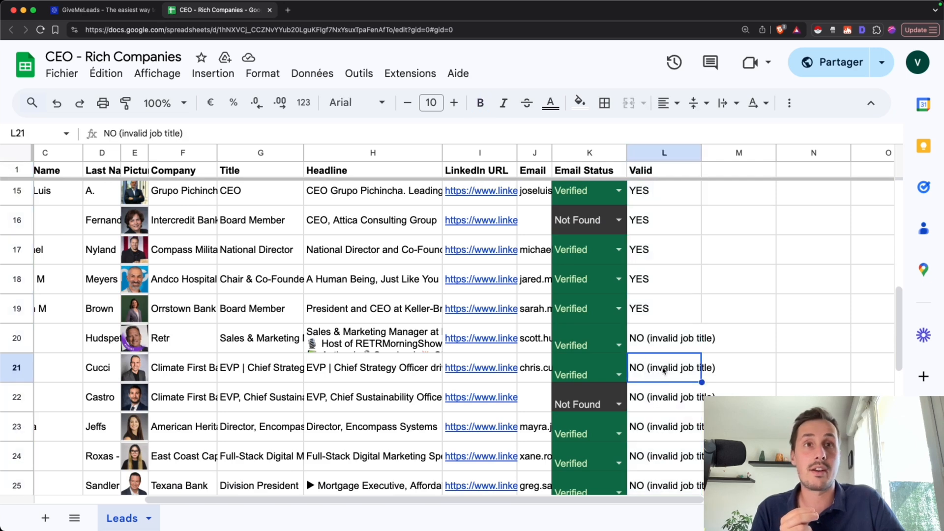
pyautogui.scroll(-3, 683, 326)
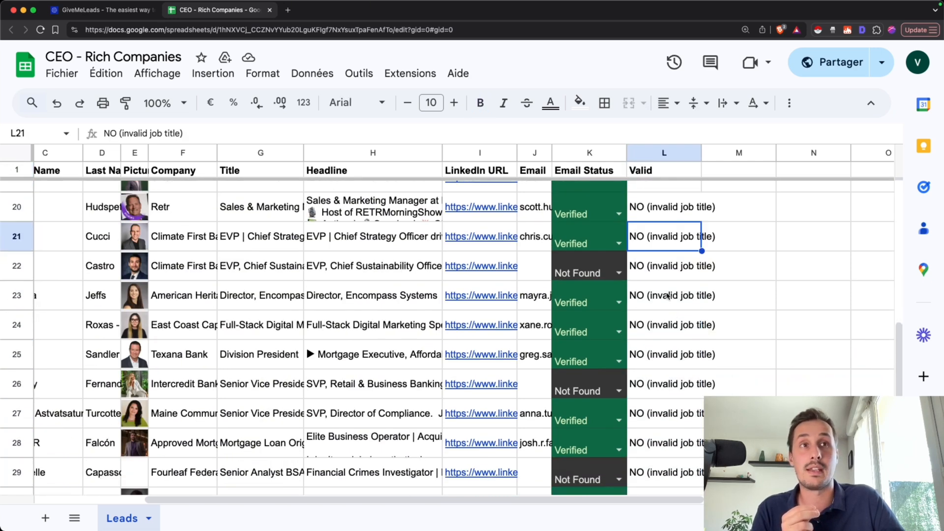
# - Inspect the first name, title and headline of the lead in row 20 of the sheet
pyautogui.scroll(2, 584, 467)
pyautogui.moveTo(555, 499); pyautogui.dragTo(412, 348)
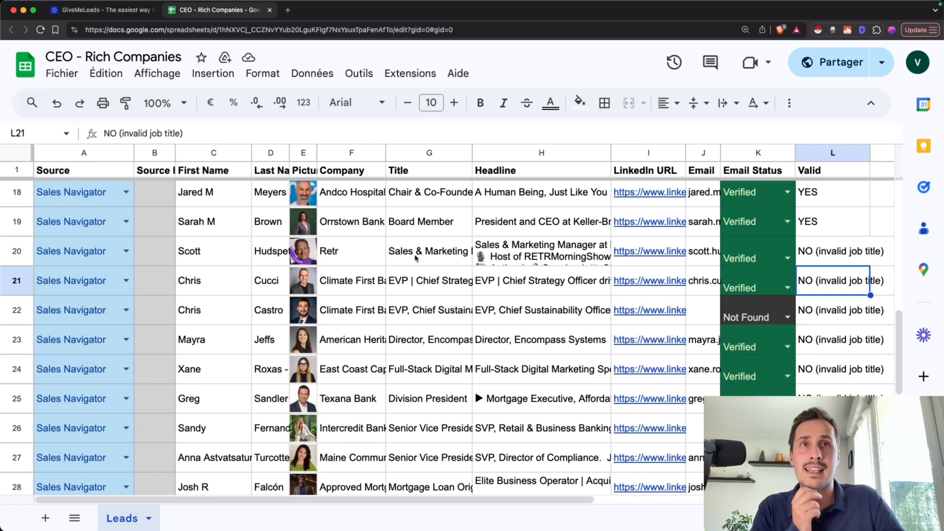
pyautogui.click(202, 259)
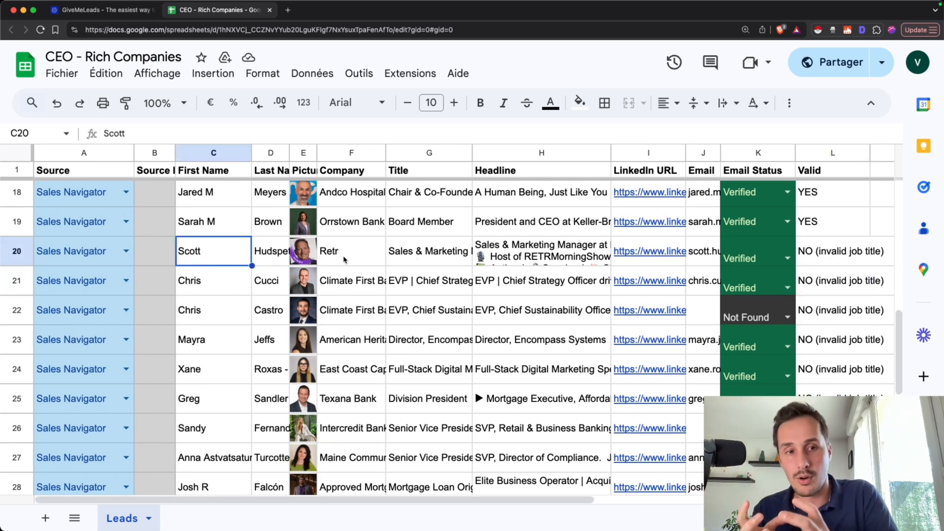
pyautogui.click(470, 244)
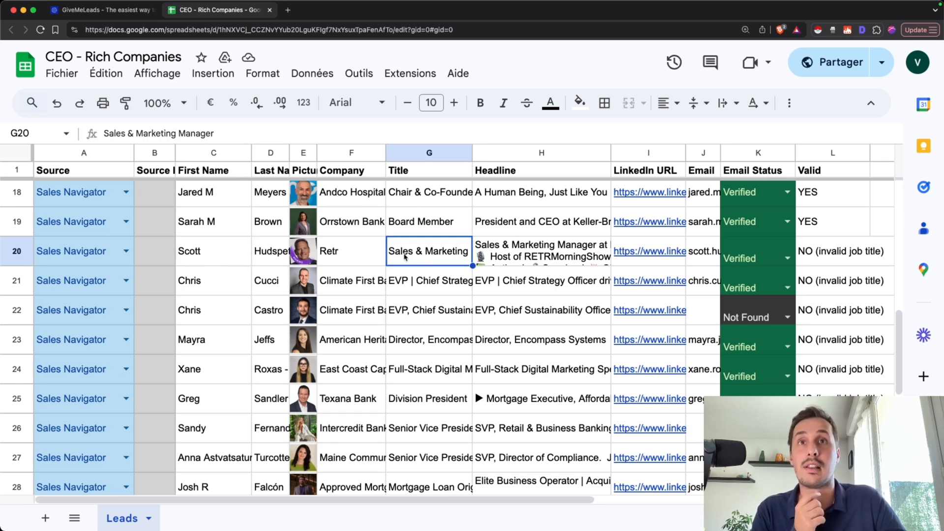
pyautogui.click(521, 264)
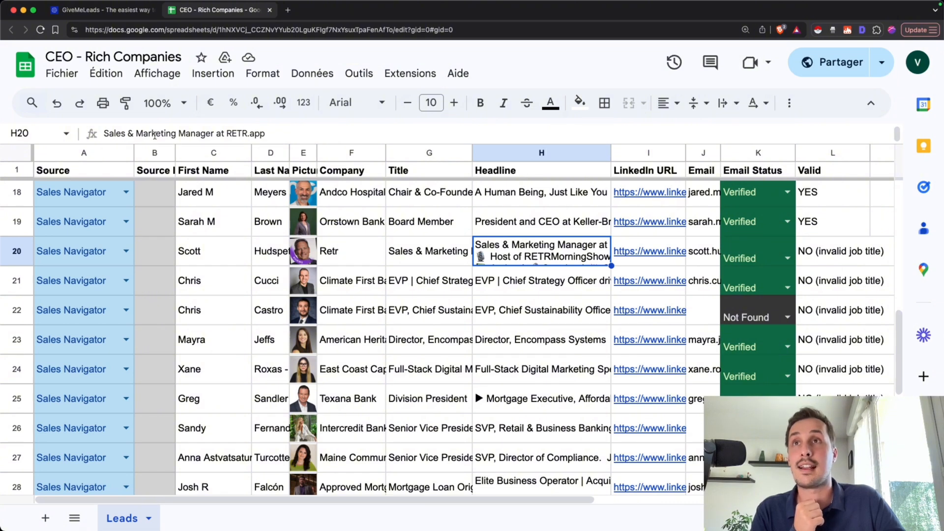
# - Open the LinkedIn profile of the row 20 lead and examine the positions in its Experience section
pyautogui.click(639, 261)
pyautogui.click(679, 286)
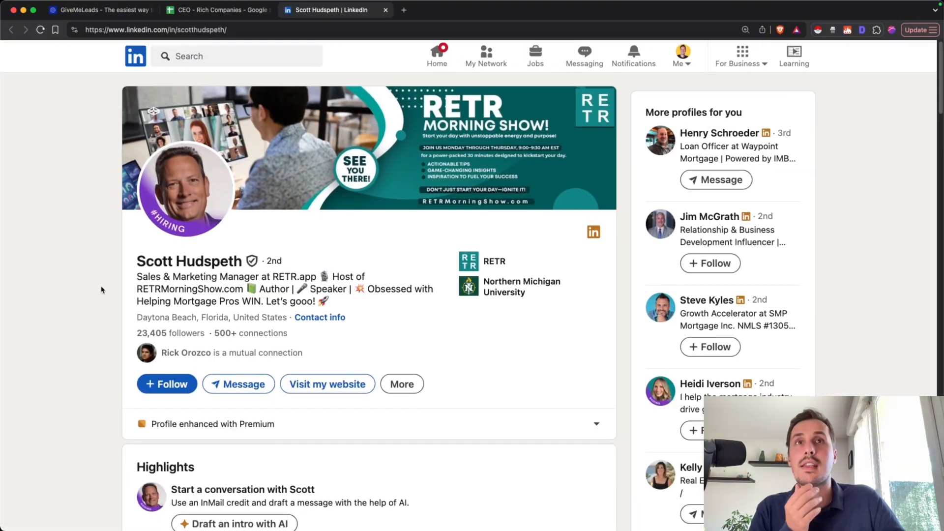
pyautogui.scroll(-1, 101, 288)
pyautogui.press('super+a')
pyautogui.click(422, 309)
pyautogui.scroll(-15, 415, 319)
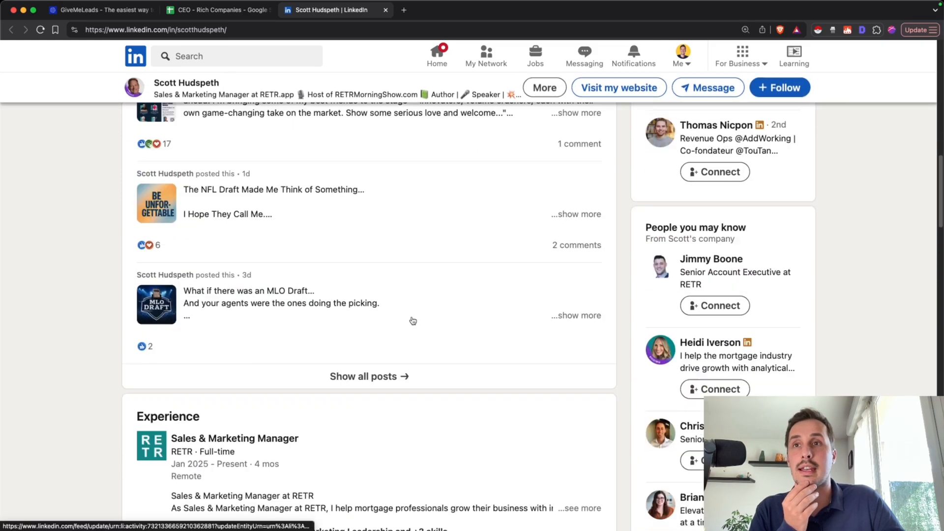
pyautogui.scroll(-3, 135, 342)
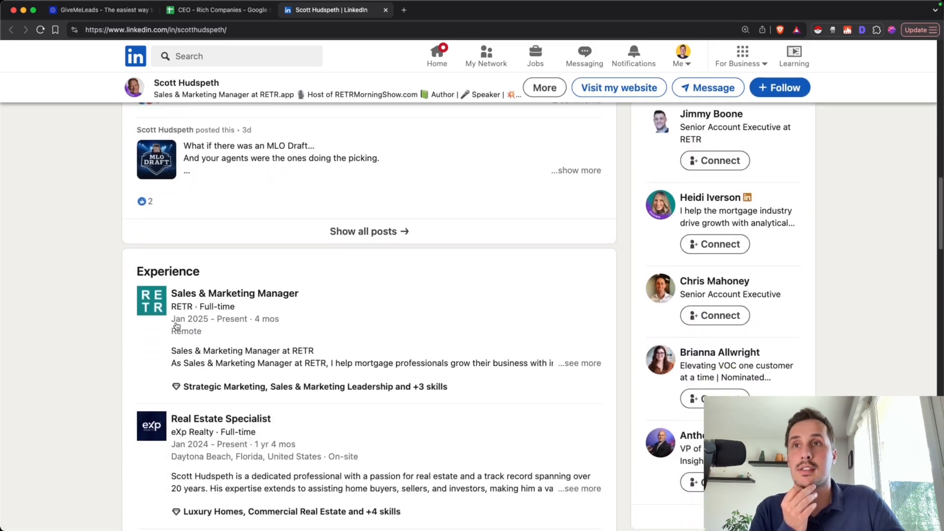
pyautogui.scroll(-2, 207, 420)
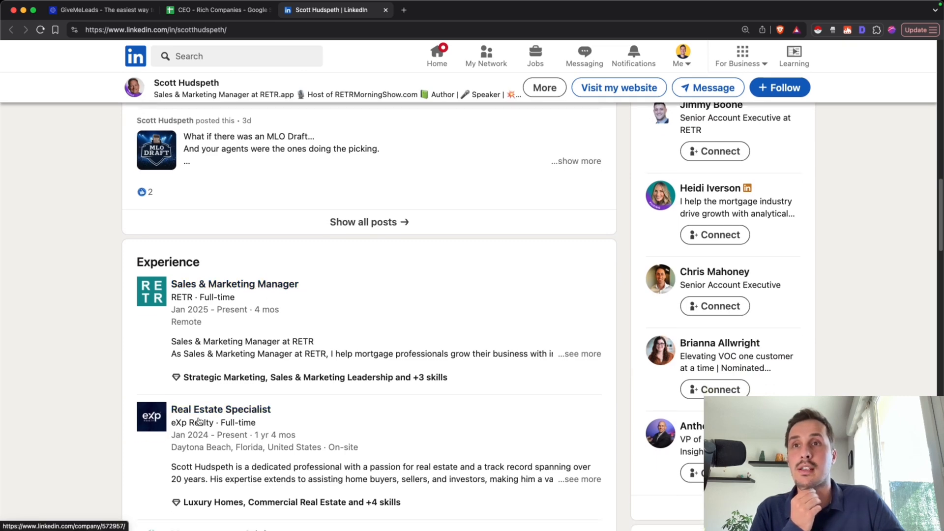
pyautogui.scroll(-3, 206, 421)
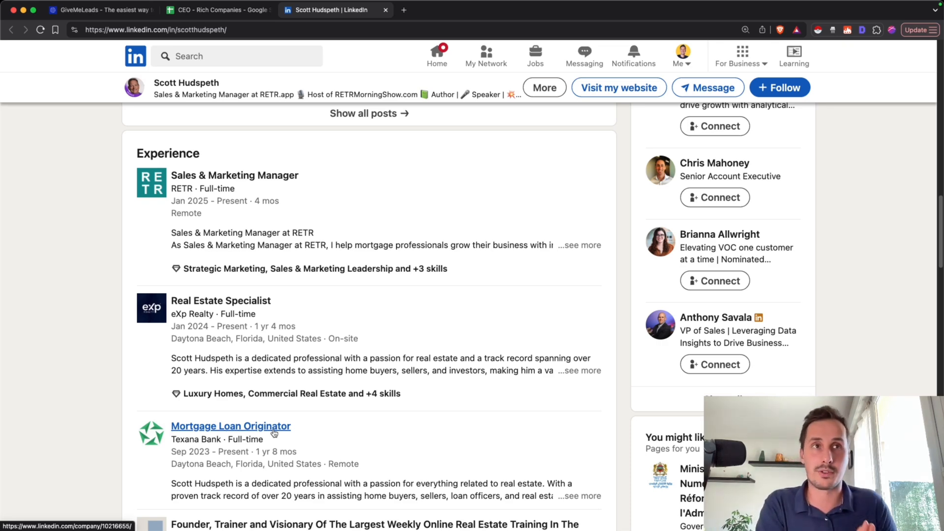
# - Return to the "CEO - Rich Companies" sheet and inspect the title, headline and Valid value of the lead in row 24
pyautogui.hotkey('ctrl', 'shift', 'Tab')
pyautogui.click(211, 376)
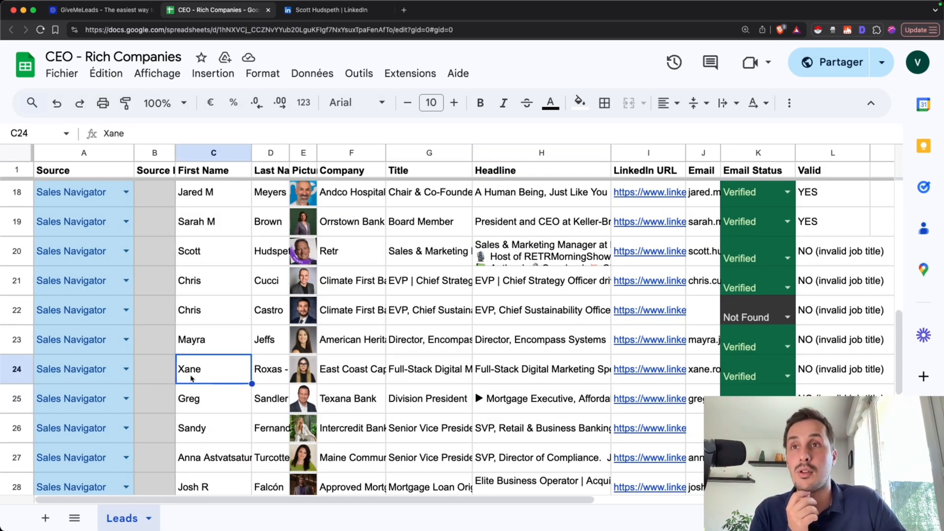
pyautogui.click(412, 375)
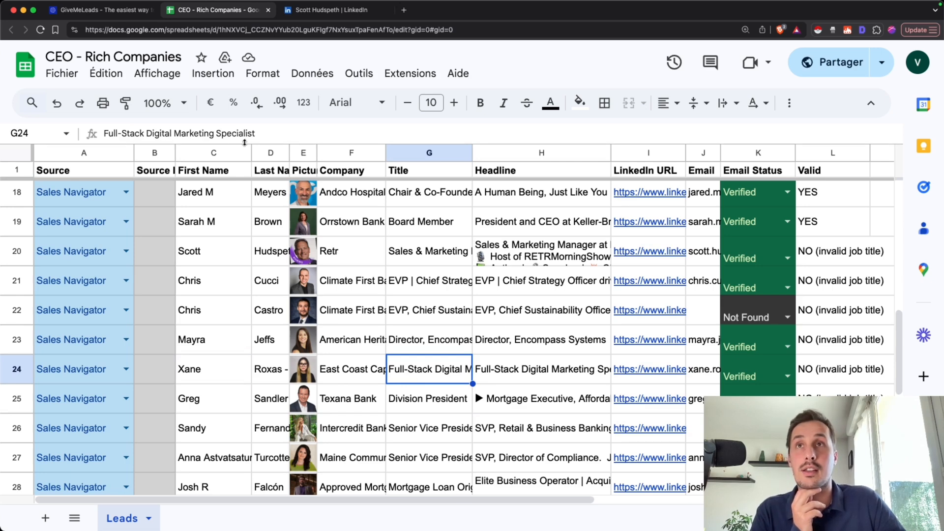
pyautogui.press('Right')
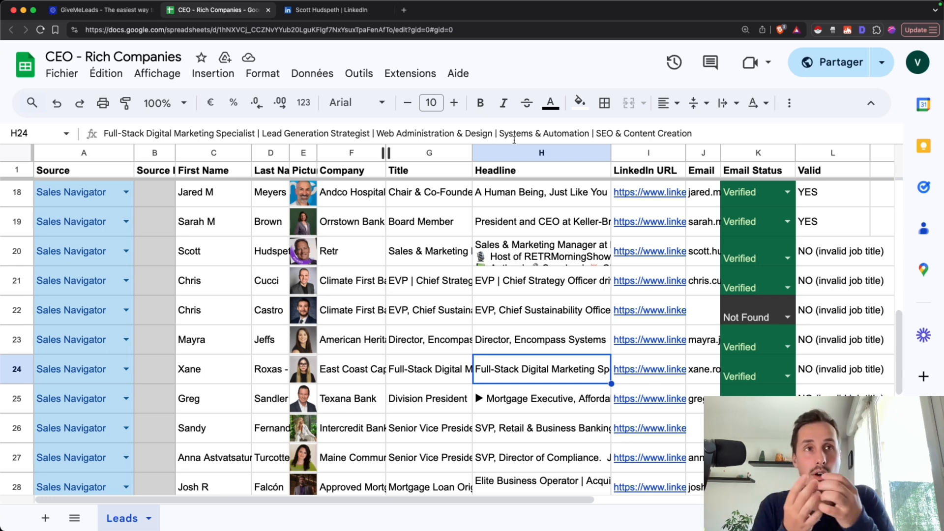
pyautogui.moveTo(474, 503); pyautogui.dragTo(713, 504)
pyautogui.click(500, 376)
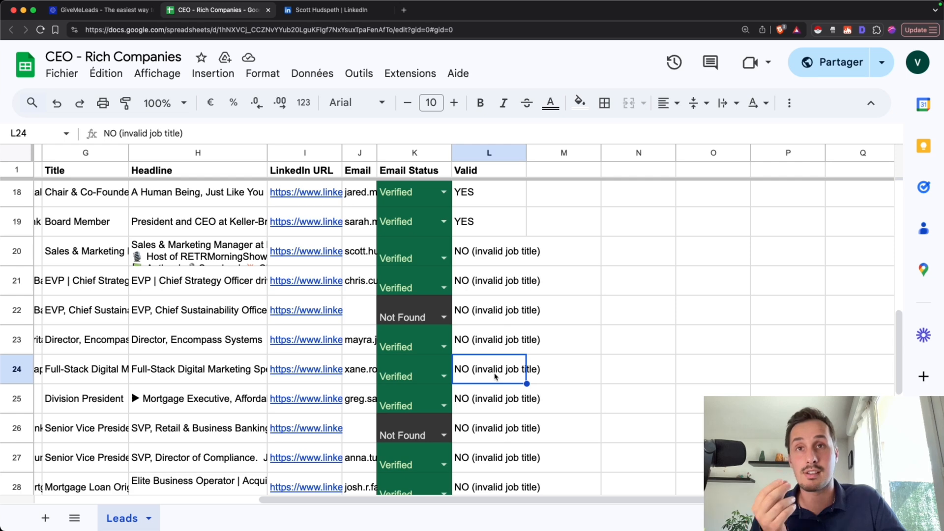